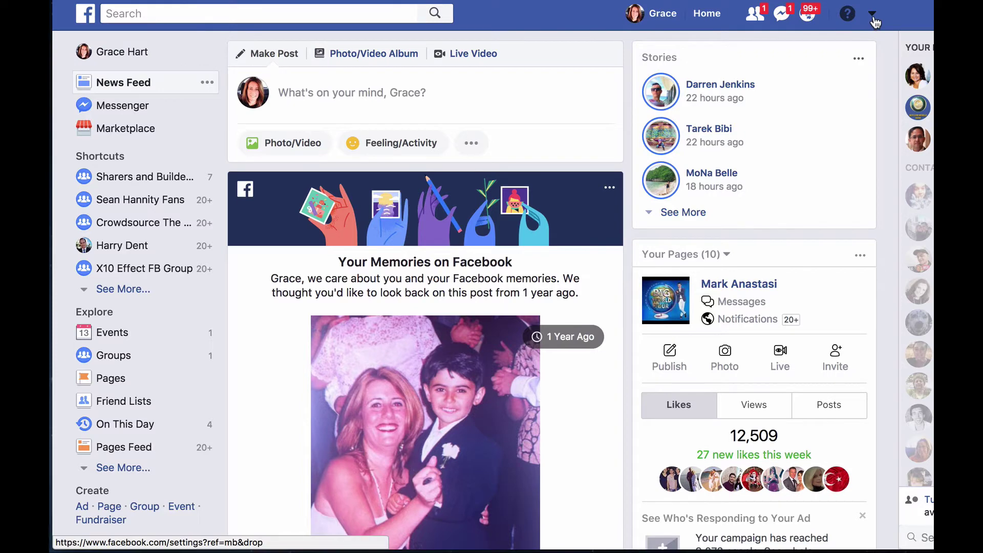
Step: Open the Facebook account menu that lists your Pages and the Page, group and ad options
{"action": "left_click", "coordinate": [874, 17]}
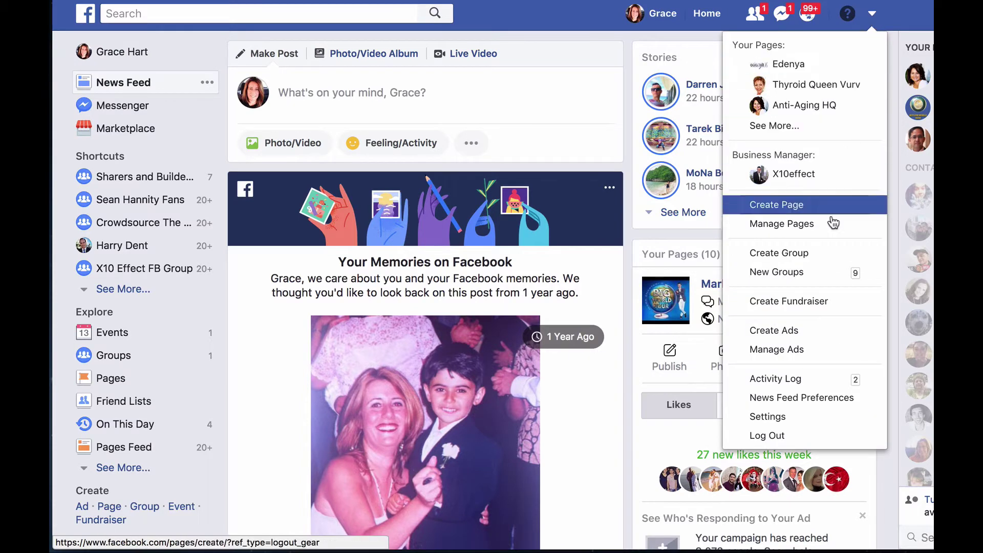
Step: Start a new ad with Lead generation as the objective and select the existing campaign name
{"action": "left_click", "coordinate": [806, 334]}
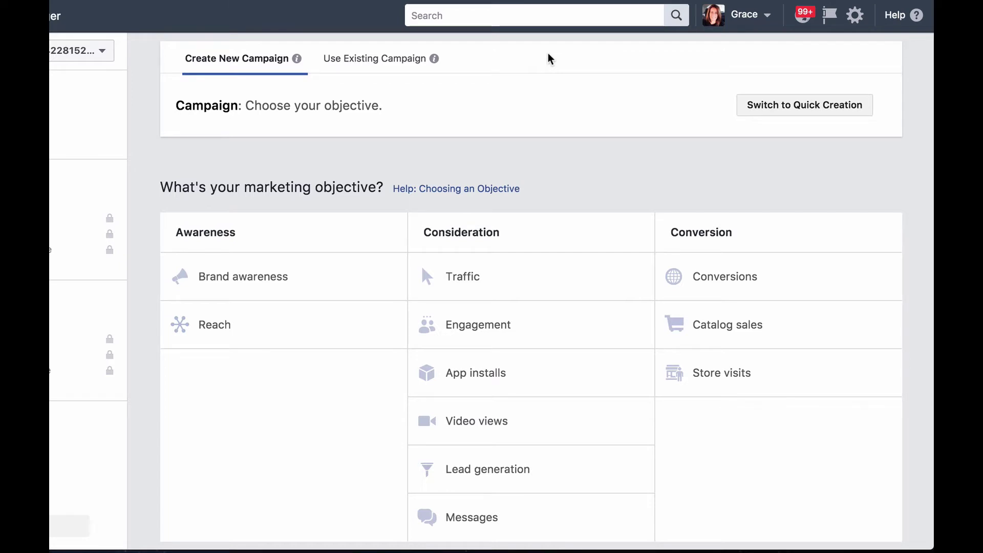
{"action": "left_click", "coordinate": [482, 475]}
{"action": "left_click", "coordinate": [482, 473]}
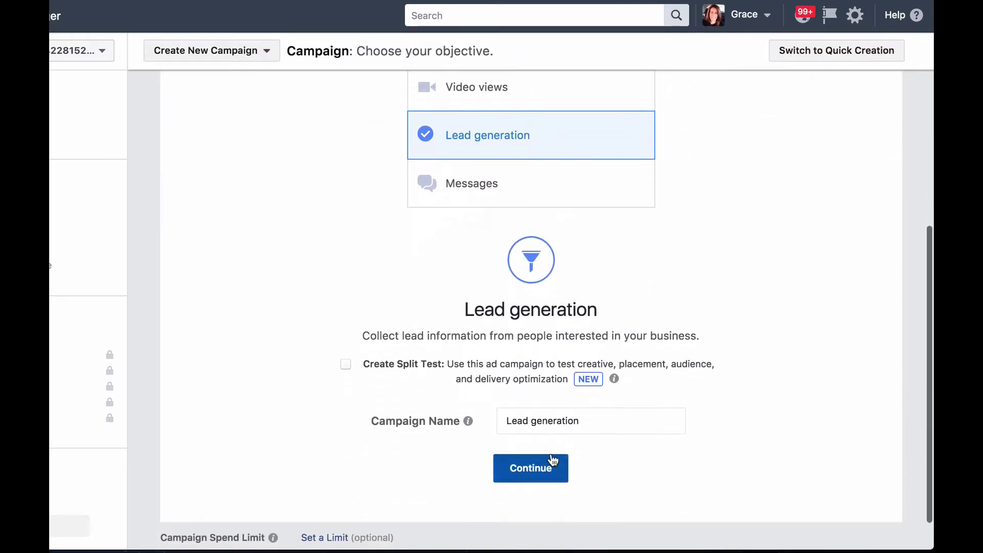
{"action": "left_click_drag", "start_coordinate": [594, 421], "coordinate": [483, 422]}
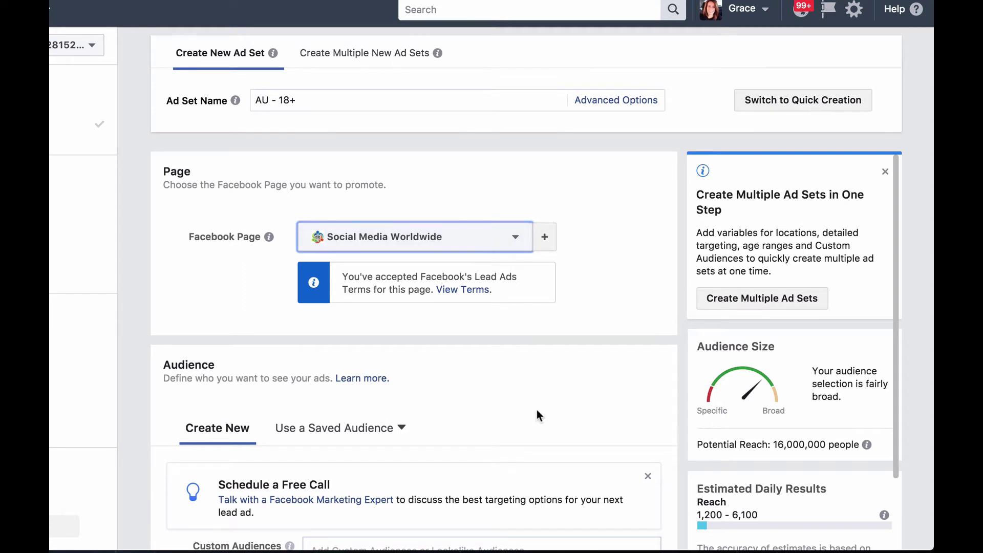
Step: Keep the AU - 18+ ad set defaults, including the $20.00 daily budget, and continue to the ad
{"action": "scroll", "coordinate": [536, 412], "scroll_direction": "down", "scroll_amount": 3}
{"action": "scroll", "coordinate": [537, 415], "scroll_direction": "down", "scroll_amount": 4}
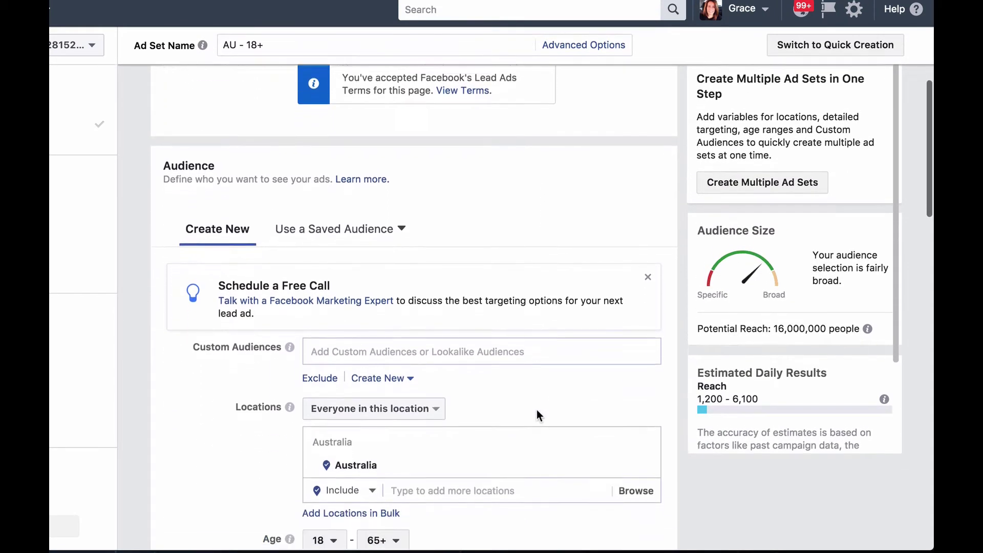
{"action": "scroll", "coordinate": [537, 415], "scroll_direction": "down", "scroll_amount": 2}
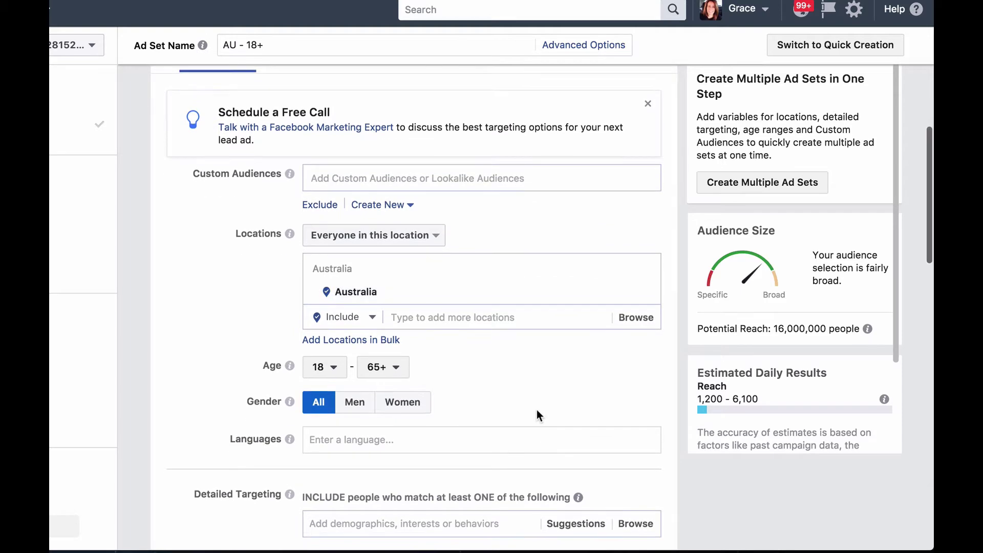
{"action": "scroll", "coordinate": [536, 414], "scroll_direction": "down", "scroll_amount": 7}
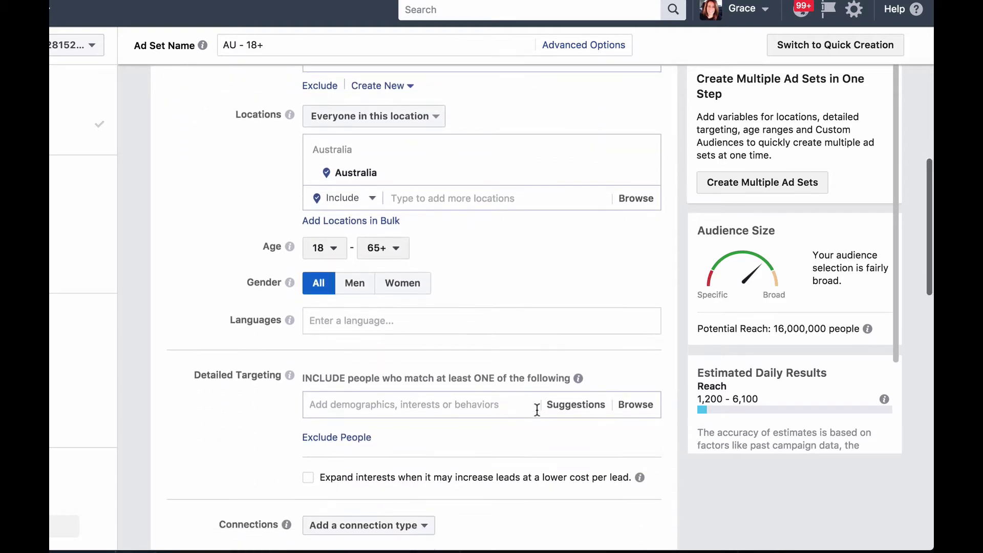
{"action": "scroll", "coordinate": [538, 415], "scroll_direction": "down", "scroll_amount": 4}
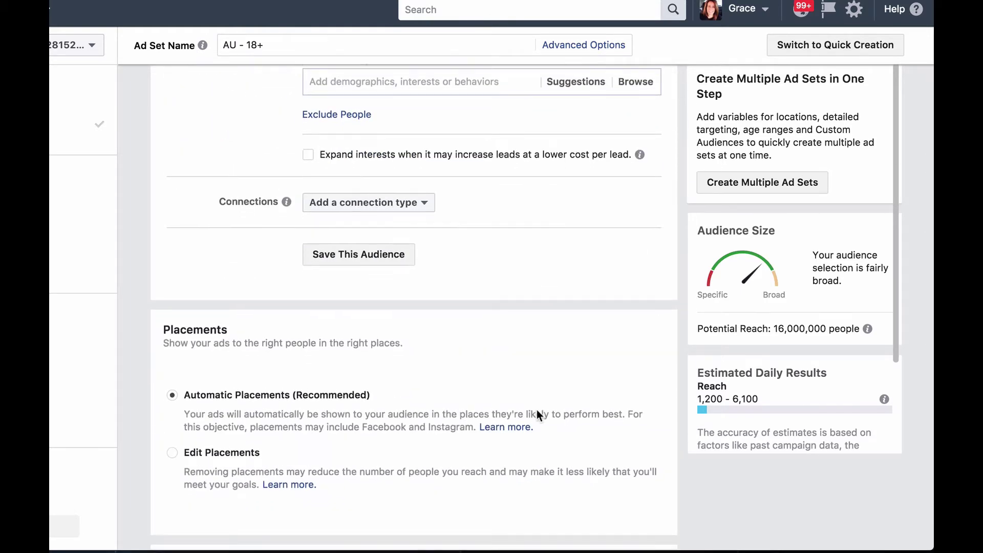
{"action": "scroll", "coordinate": [537, 416], "scroll_direction": "down", "scroll_amount": 4}
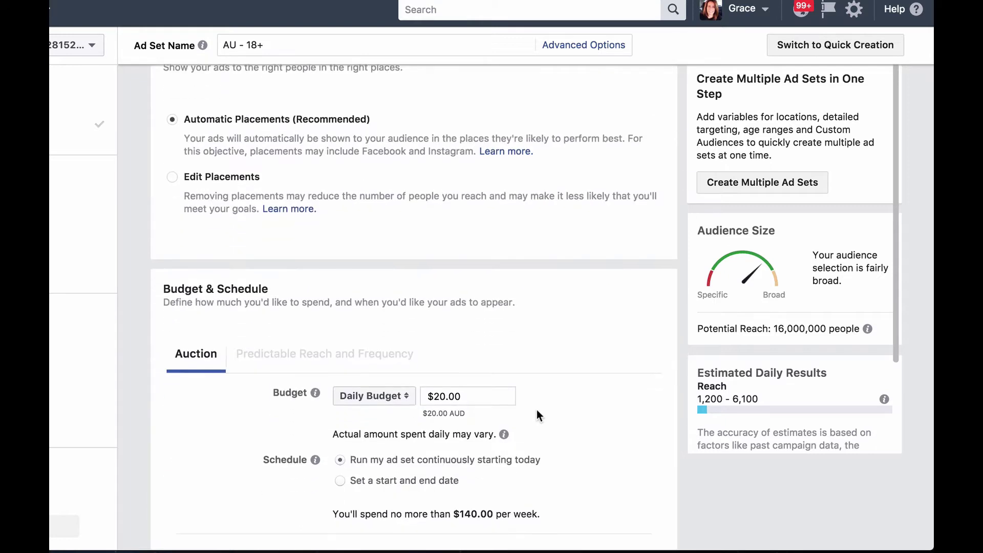
{"action": "scroll", "coordinate": [514, 443], "scroll_direction": "down", "scroll_amount": 3}
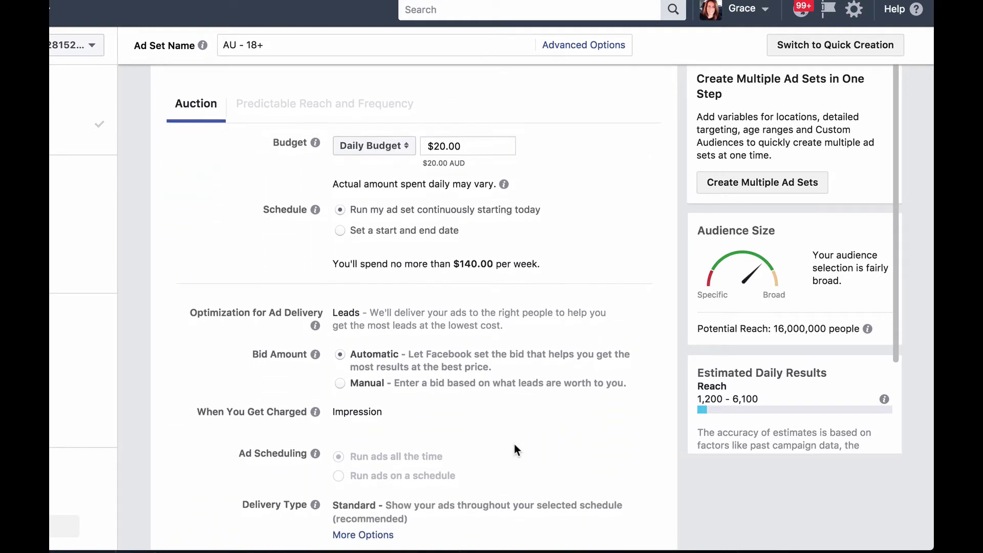
{"action": "scroll", "coordinate": [514, 444], "scroll_direction": "down", "scroll_amount": 1}
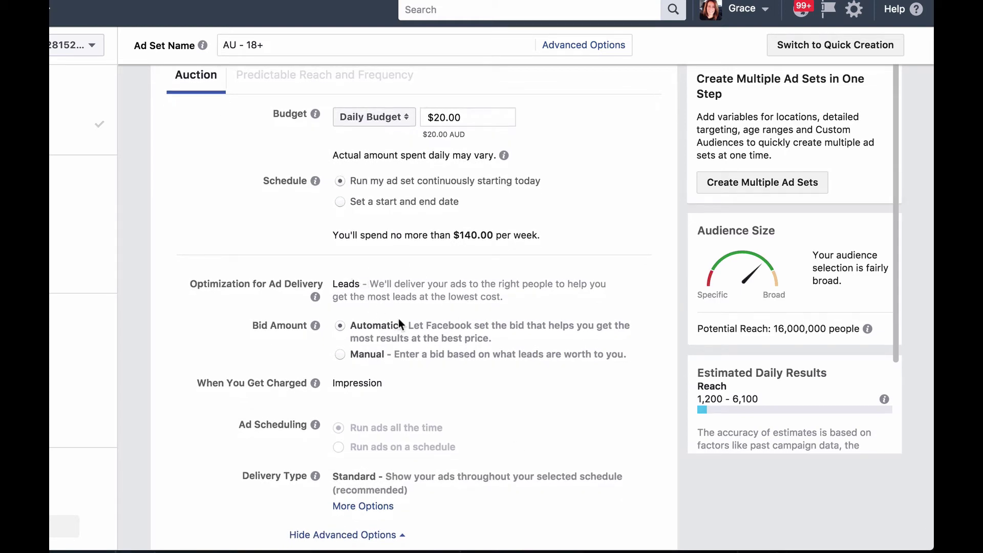
{"action": "scroll", "coordinate": [512, 448], "scroll_direction": "down", "scroll_amount": 2}
{"action": "left_click", "coordinate": [638, 525]}
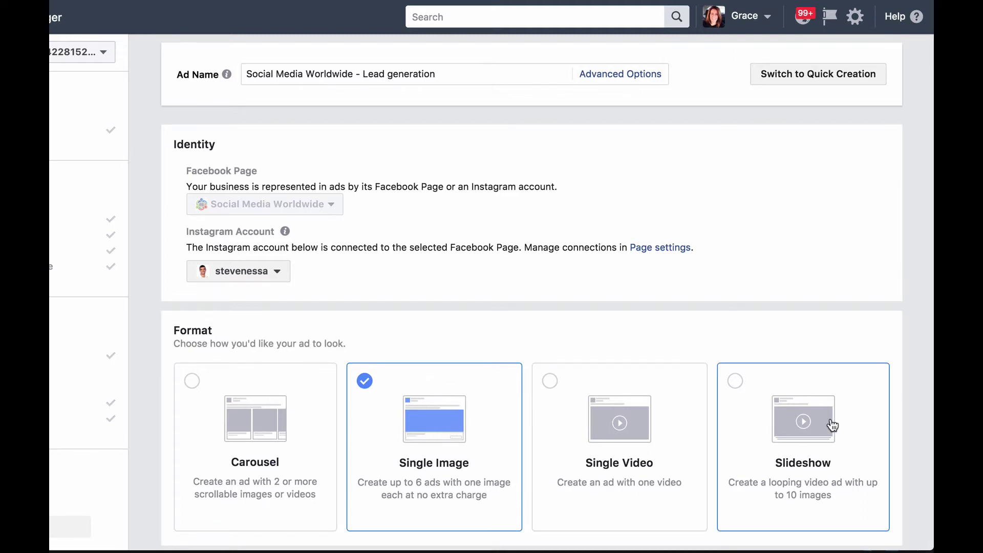
Step: Scroll down to the Single Image ad's Headline and main Text fields and select each one
{"action": "scroll", "coordinate": [908, 424], "scroll_direction": "down", "scroll_amount": 1}
{"action": "scroll", "coordinate": [908, 419], "scroll_direction": "down", "scroll_amount": 5}
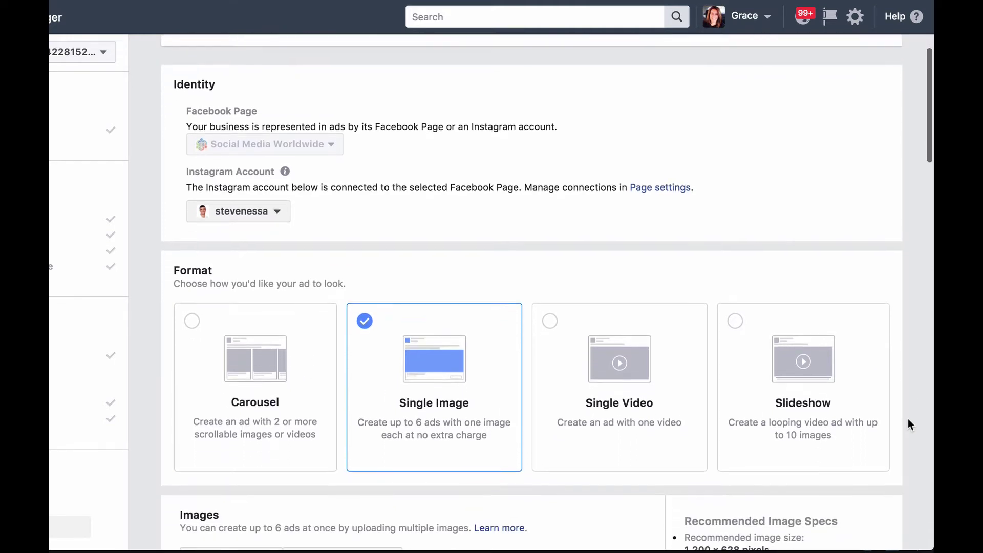
{"action": "scroll", "coordinate": [908, 423], "scroll_direction": "down", "scroll_amount": 5}
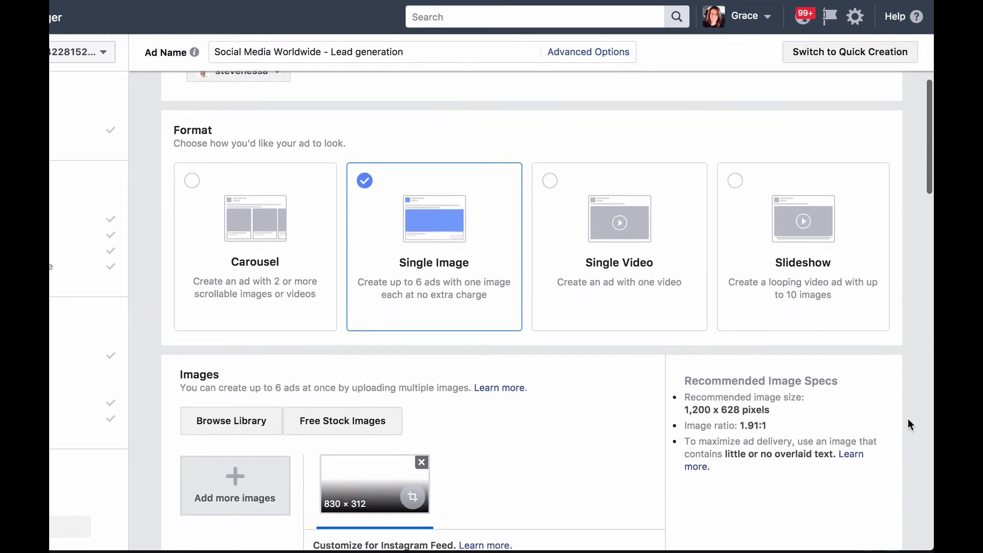
{"action": "scroll", "coordinate": [909, 424], "scroll_direction": "down", "scroll_amount": 6}
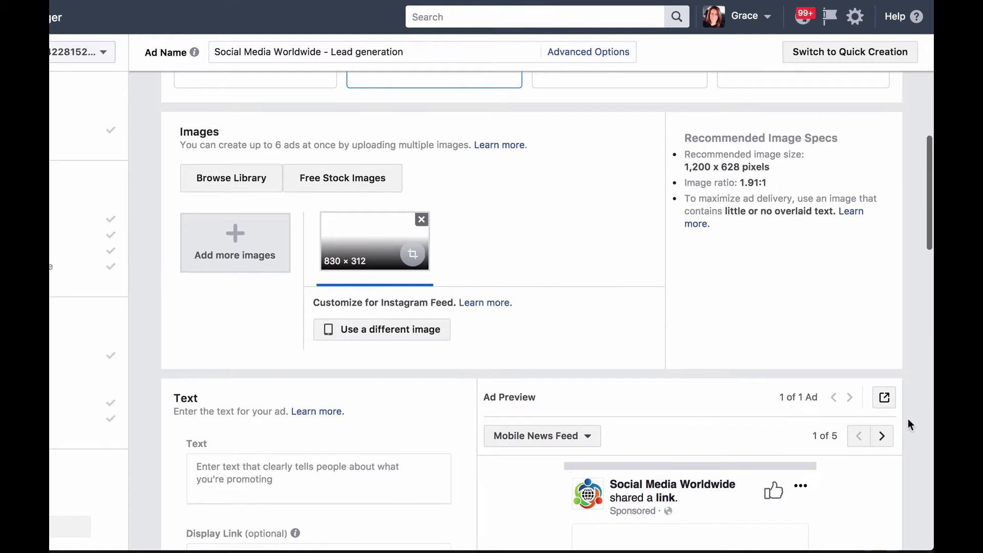
{"action": "scroll", "coordinate": [908, 424], "scroll_direction": "down", "scroll_amount": 5}
{"action": "scroll", "coordinate": [907, 418], "scroll_direction": "down", "scroll_amount": 2}
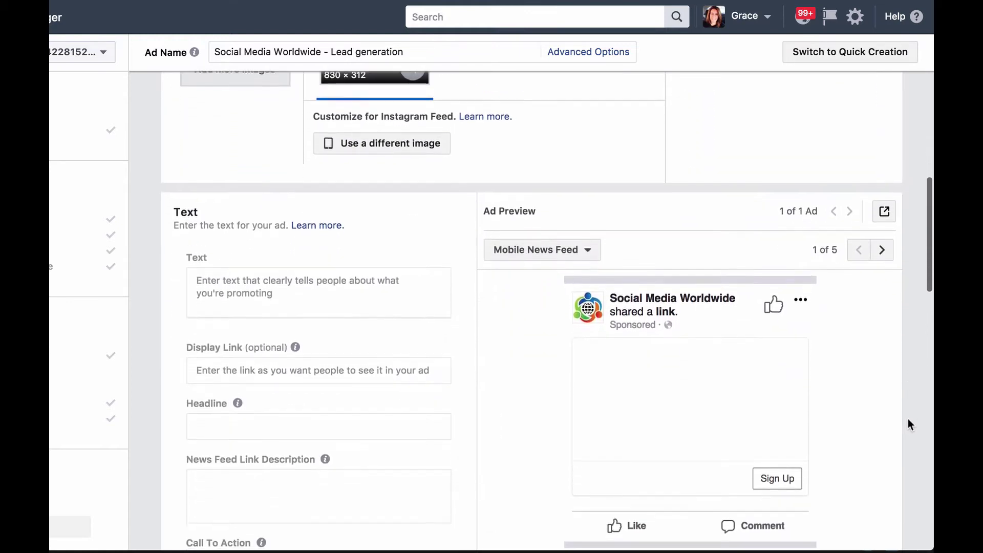
{"action": "left_click", "coordinate": [425, 427]}
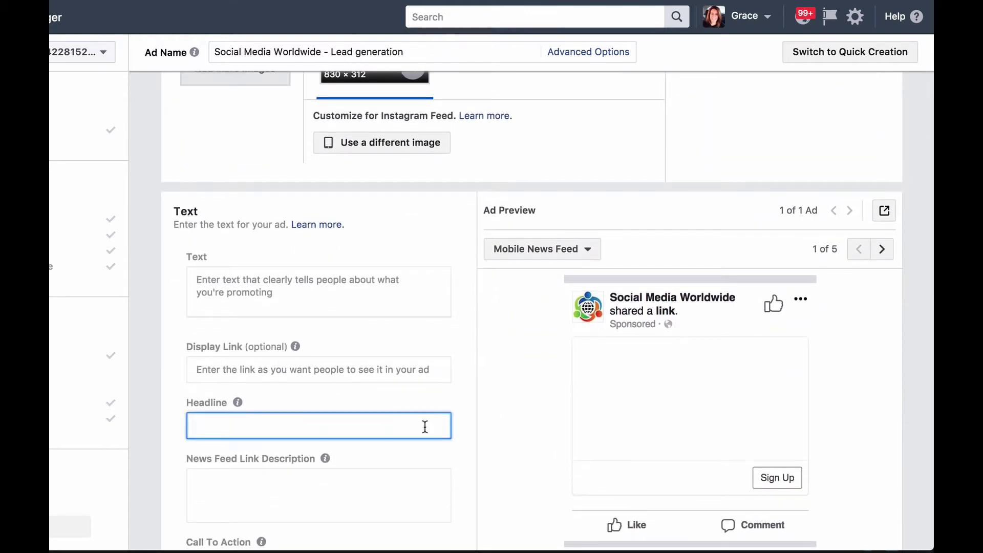
{"action": "left_click", "coordinate": [302, 285]}
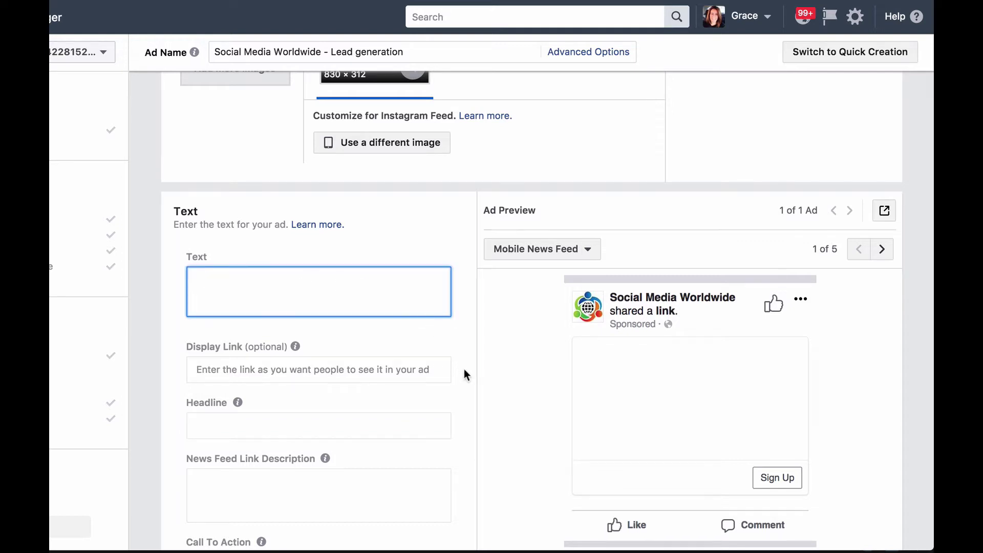
Step: Keep Sign Up as the call to action and move down to the Lead Form section
{"action": "scroll", "coordinate": [464, 369], "scroll_direction": "down", "scroll_amount": 3}
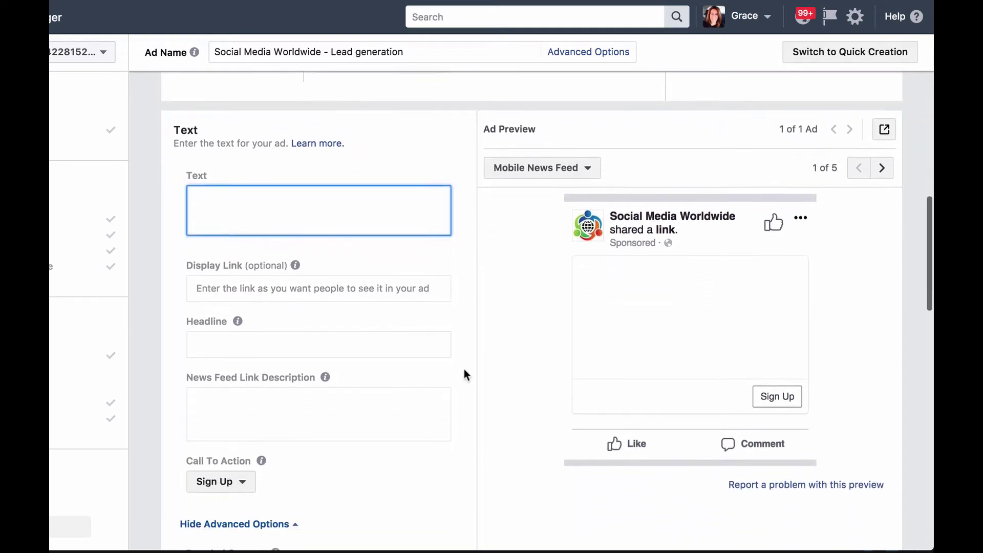
{"action": "scroll", "coordinate": [464, 370], "scroll_direction": "down", "scroll_amount": 1}
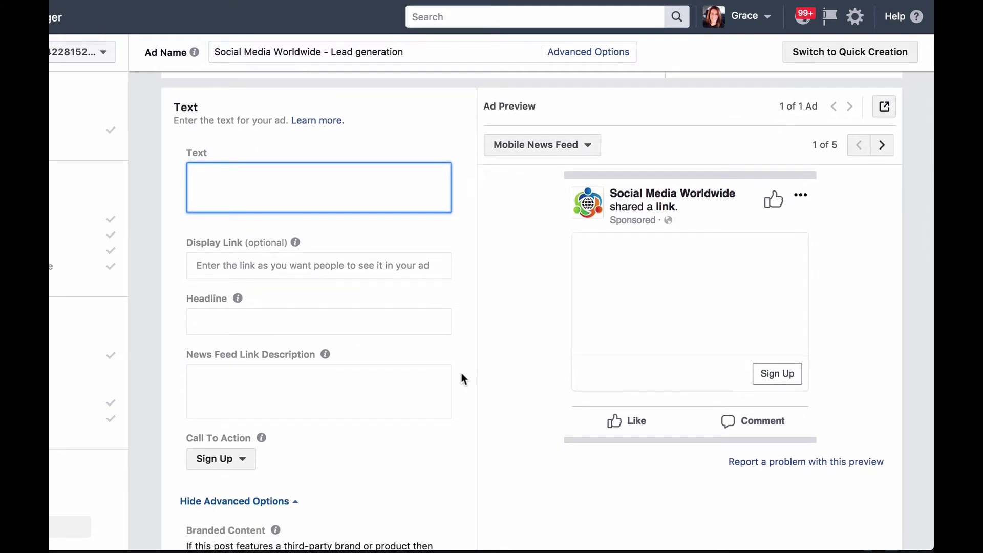
{"action": "left_click", "coordinate": [241, 458]}
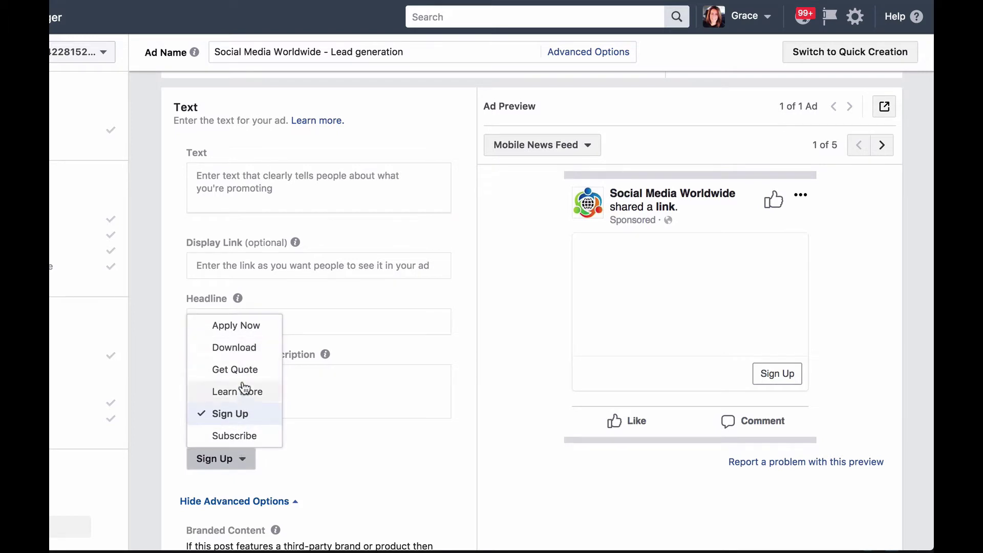
{"action": "left_click", "coordinate": [320, 447]}
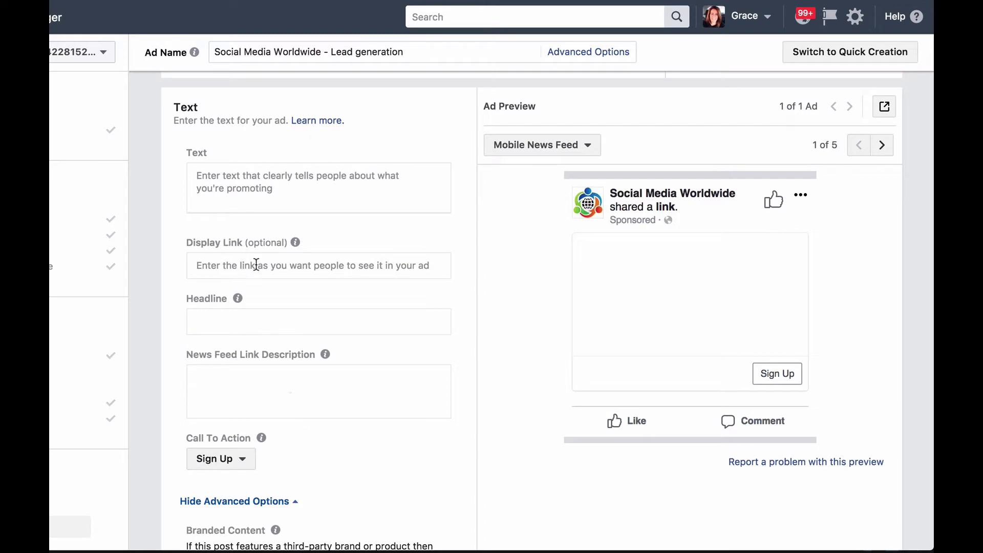
{"action": "scroll", "coordinate": [400, 377], "scroll_direction": "down", "scroll_amount": 8}
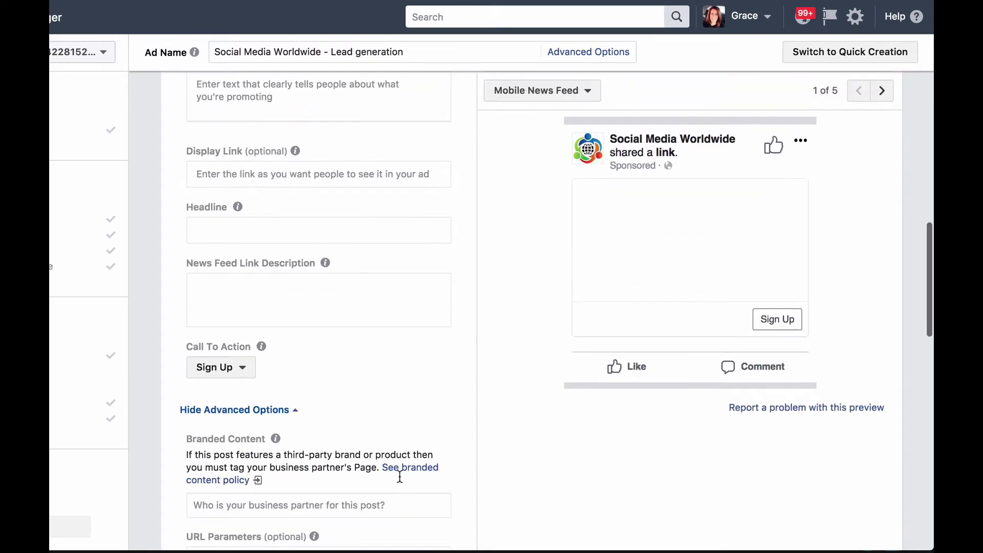
{"action": "scroll", "coordinate": [400, 476], "scroll_direction": "down", "scroll_amount": 5}
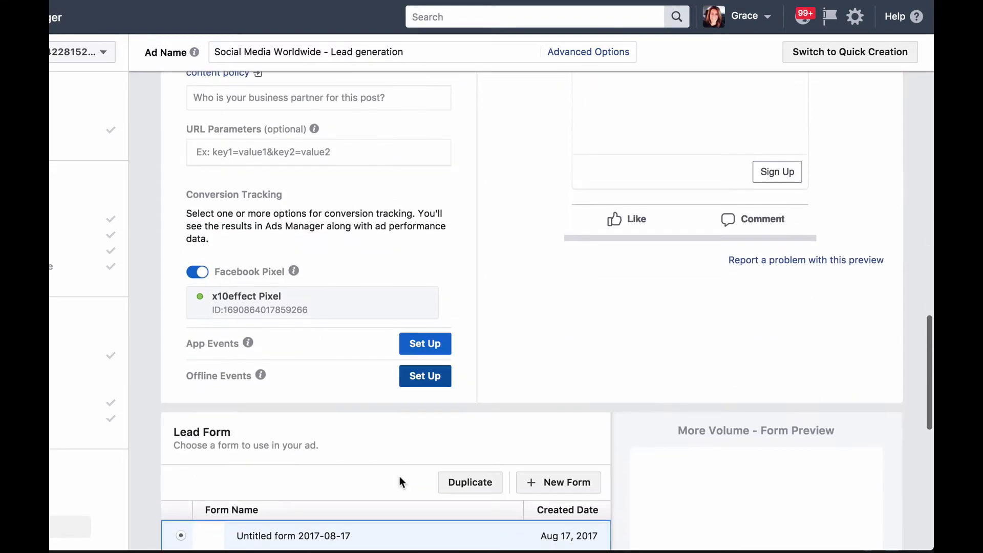
Step: Start a new lead form and switch its Intro layout to Bullets
{"action": "left_click", "coordinate": [549, 340]}
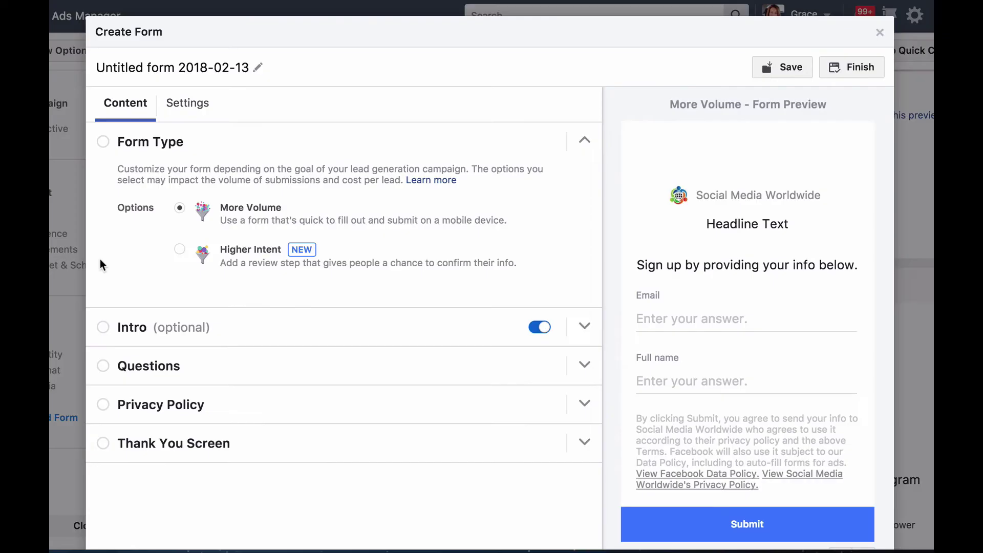
{"action": "left_click", "coordinate": [103, 331]}
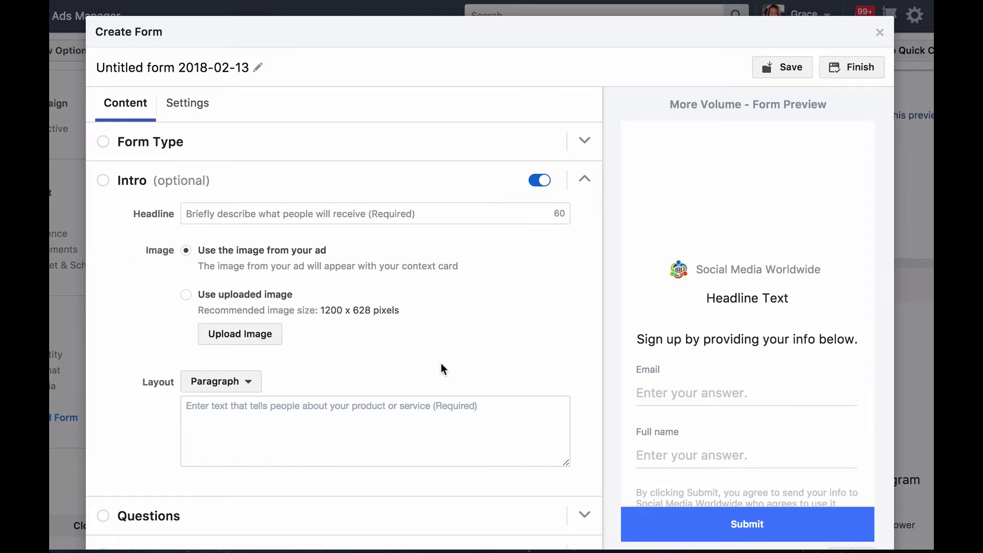
{"action": "scroll", "coordinate": [441, 364], "scroll_direction": "down", "scroll_amount": 2}
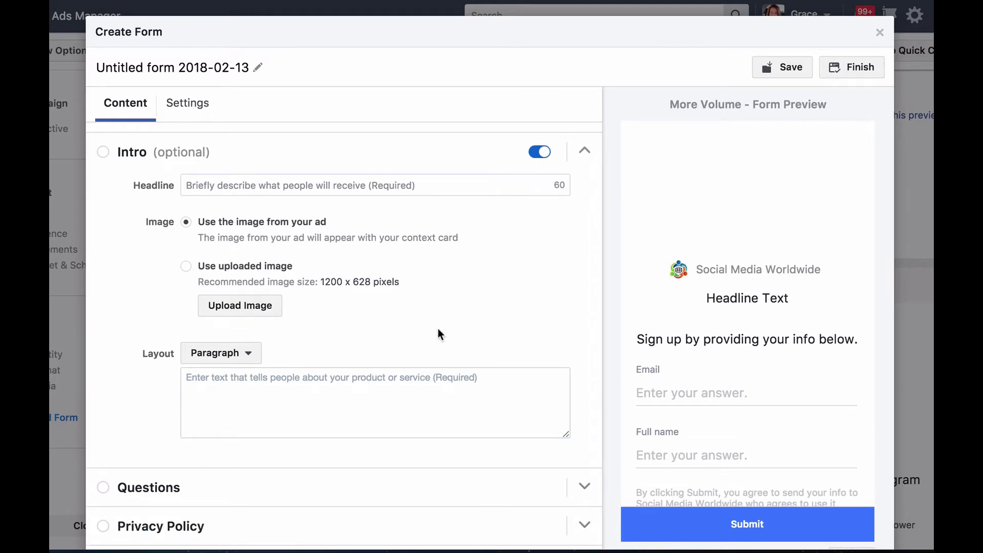
{"action": "left_click", "coordinate": [259, 360]}
{"action": "left_click", "coordinate": [235, 373]}
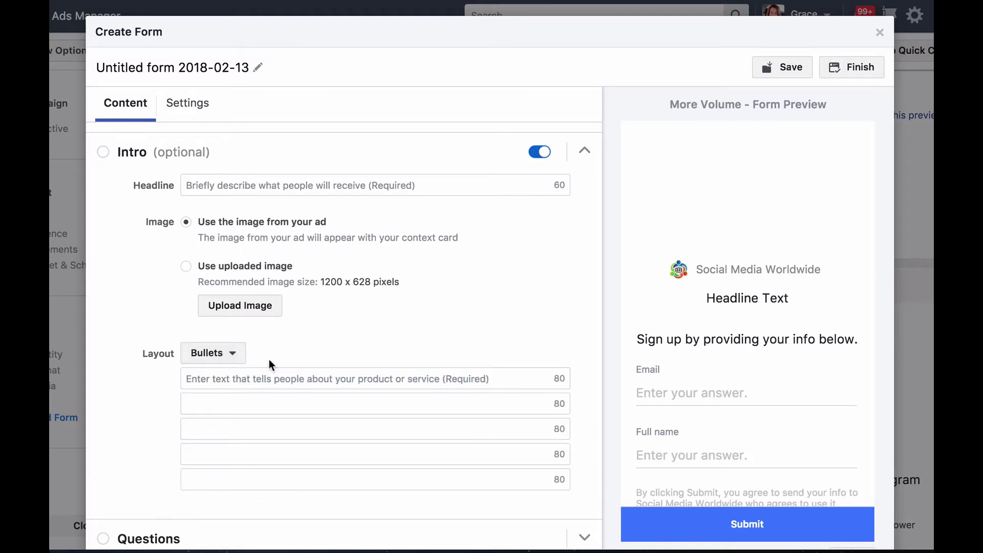
{"action": "scroll", "coordinate": [340, 351], "scroll_direction": "down", "scroll_amount": 3}
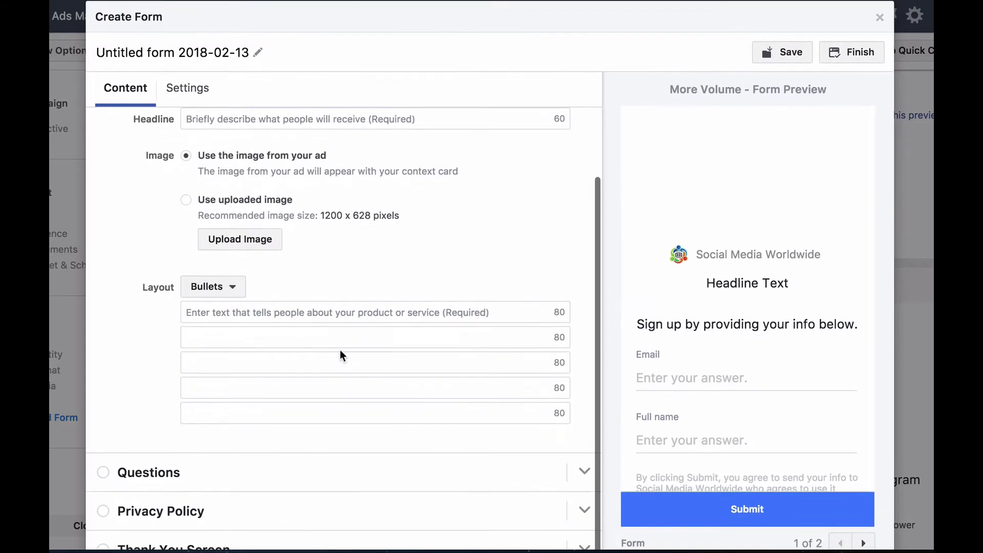
{"action": "scroll", "coordinate": [340, 350], "scroll_direction": "down", "scroll_amount": 2}
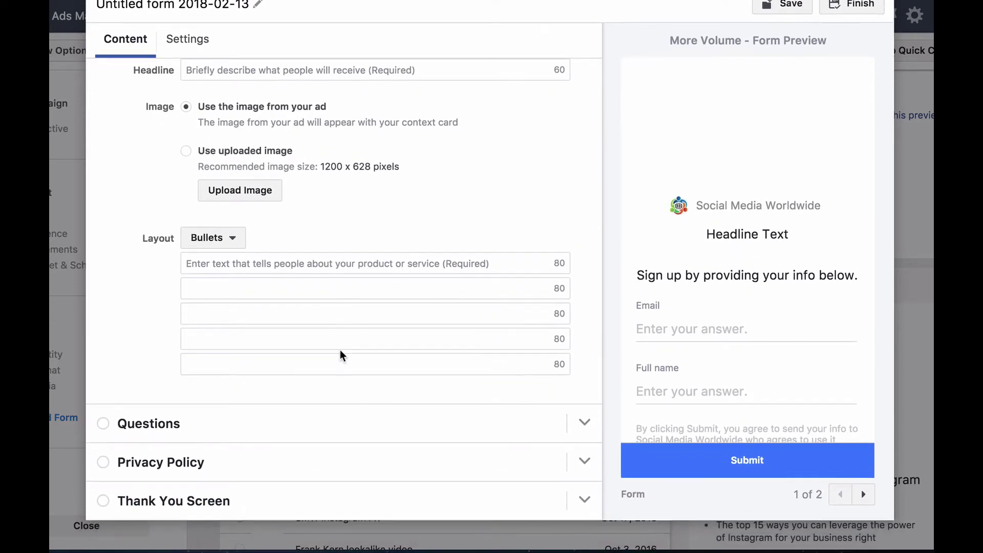
Step: Paste the x10effect privacy page URL into Privacy Policy and set the link text to 'Privacy policy'
{"action": "left_click", "coordinate": [104, 425]}
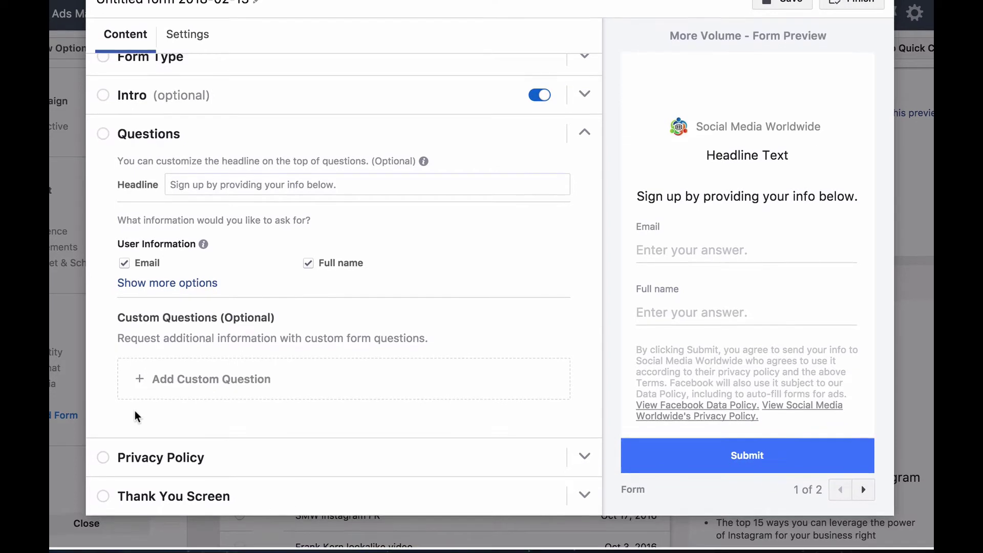
{"action": "left_click", "coordinate": [104, 462]}
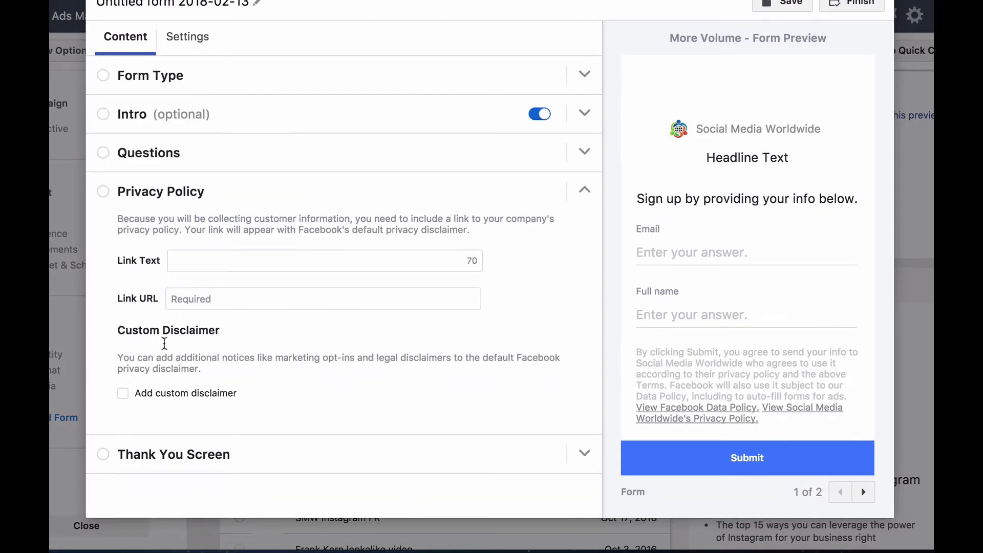
{"action": "left_click", "coordinate": [183, 302]}
{"action": "type", "text": "https://www.x10effect.com/privacy-policy/"}
{"action": "left_click", "coordinate": [188, 263]}
{"action": "type", "text": "Privacy policy"}
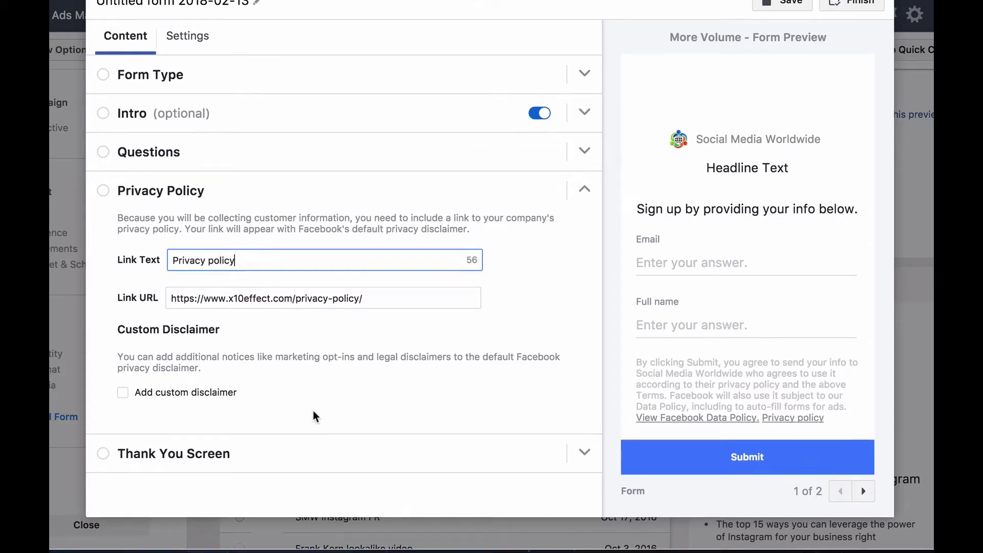
Step: Open the Thank You Screen section and retitle the untitled form 'Name your form'
{"action": "left_click", "coordinate": [103, 456]}
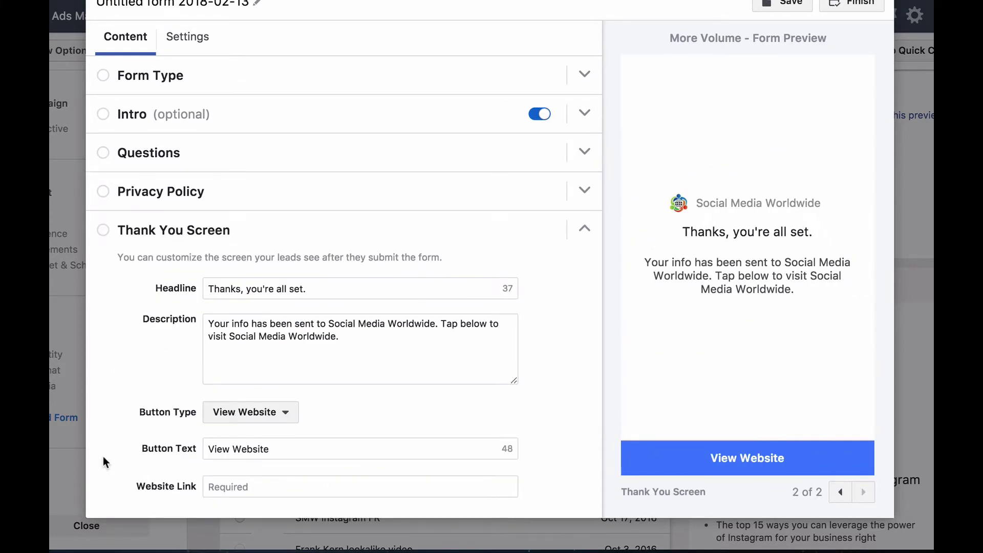
{"action": "scroll", "coordinate": [103, 456], "scroll_direction": "down", "scroll_amount": 1}
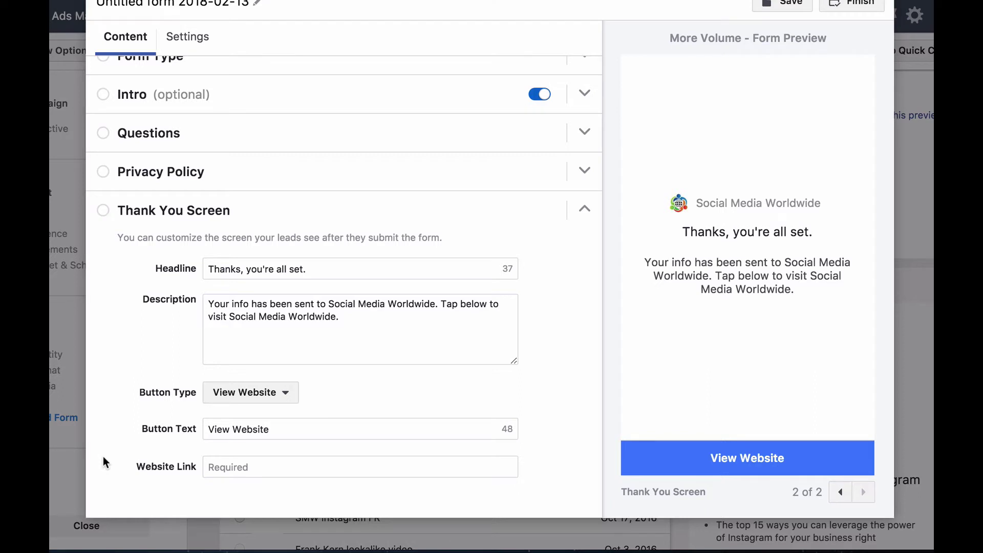
{"action": "scroll", "coordinate": [399, 124], "scroll_direction": "up", "scroll_amount": 2}
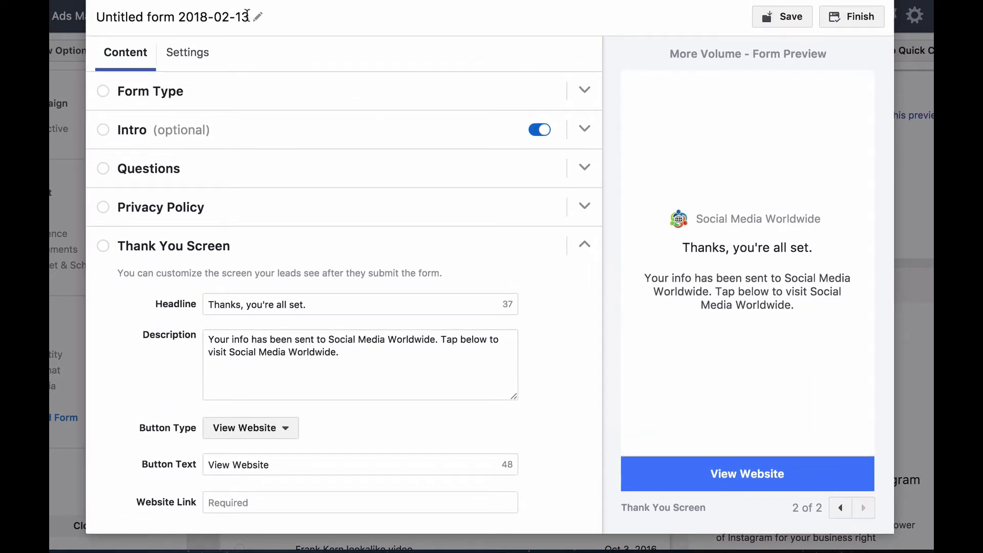
{"action": "left_click", "coordinate": [257, 19]}
{"action": "type", "text": "Name"}
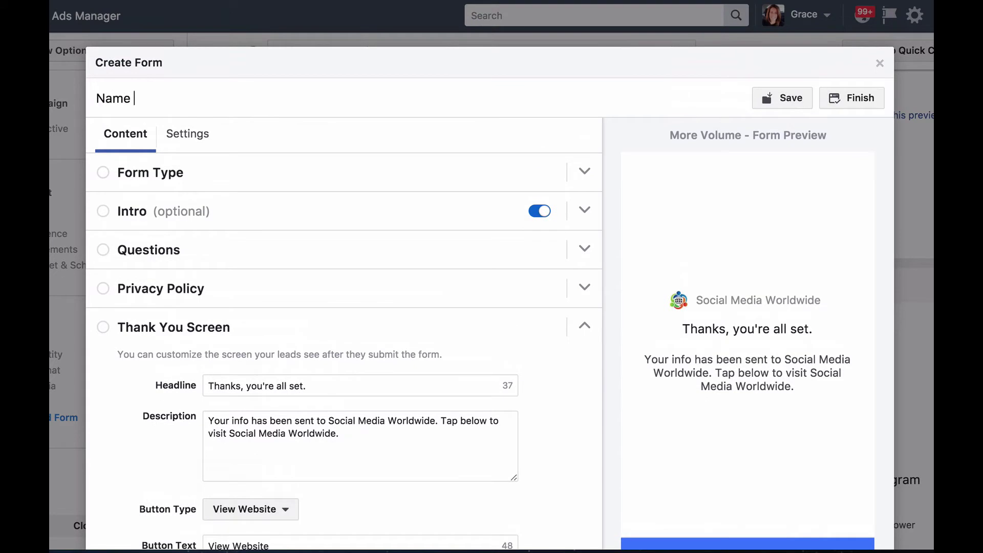
{"action": "type", "text": " your form"}
{"action": "scroll", "coordinate": [741, 136], "scroll_direction": "up", "scroll_amount": 1}
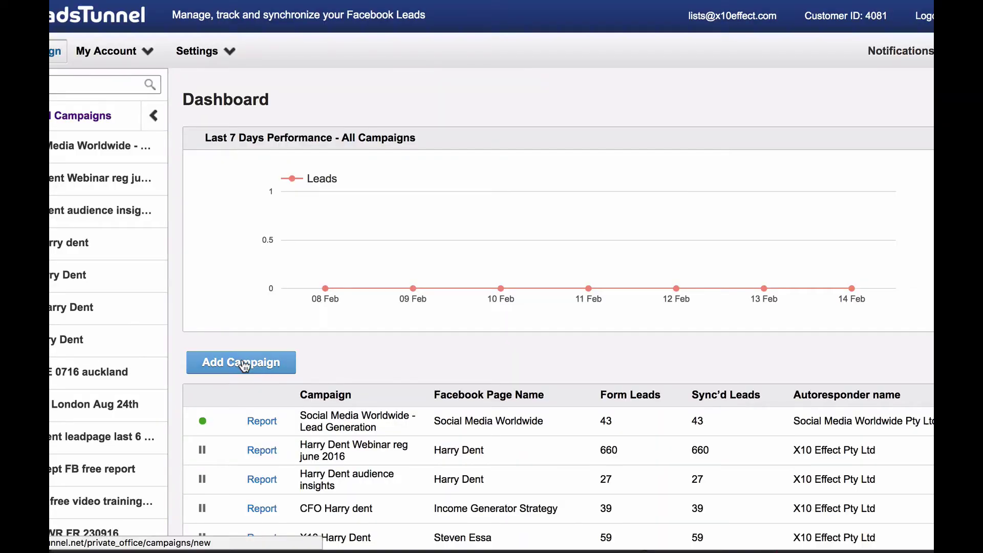
Step: Start a new LeadsTunnel campaign and look through the Autoresponder Integration and List dropdowns without choosing anything
{"action": "left_click", "coordinate": [245, 365]}
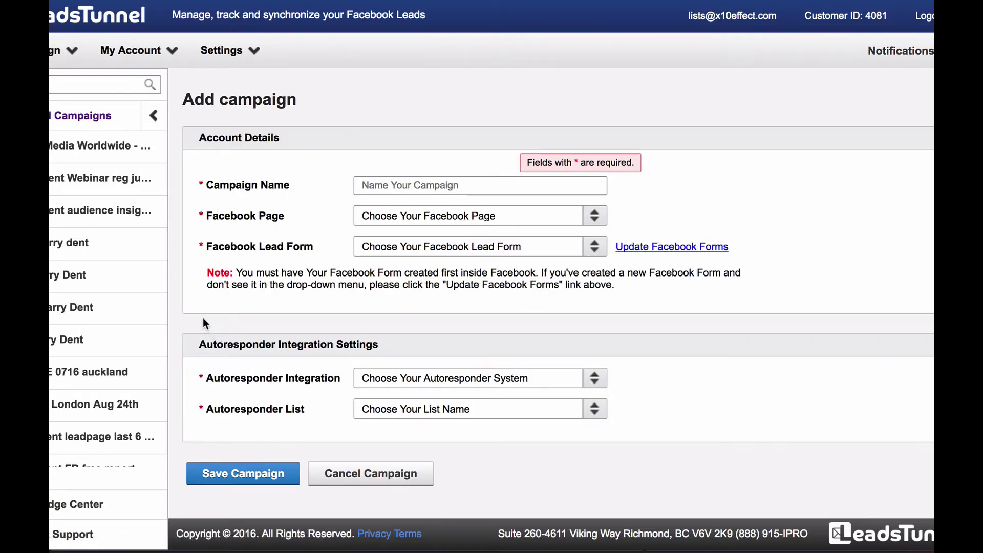
{"action": "scroll", "coordinate": [613, 316], "scroll_direction": "down", "scroll_amount": 1}
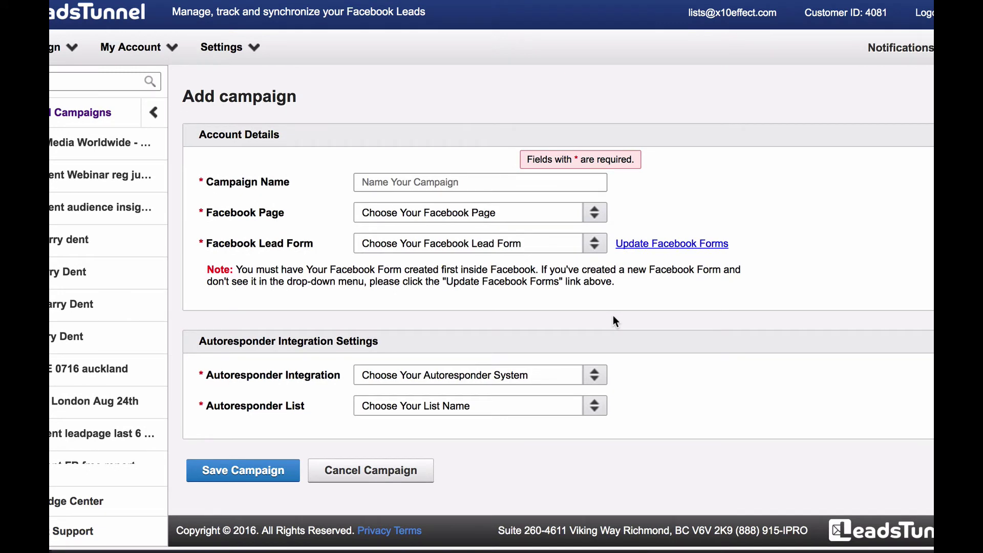
{"action": "left_click", "coordinate": [595, 376]}
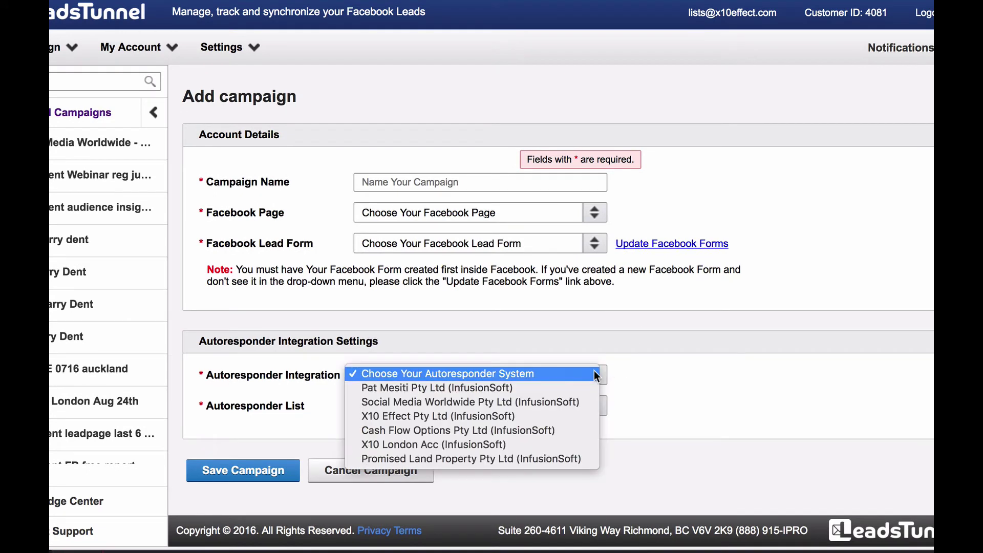
{"action": "left_click", "coordinate": [643, 370]}
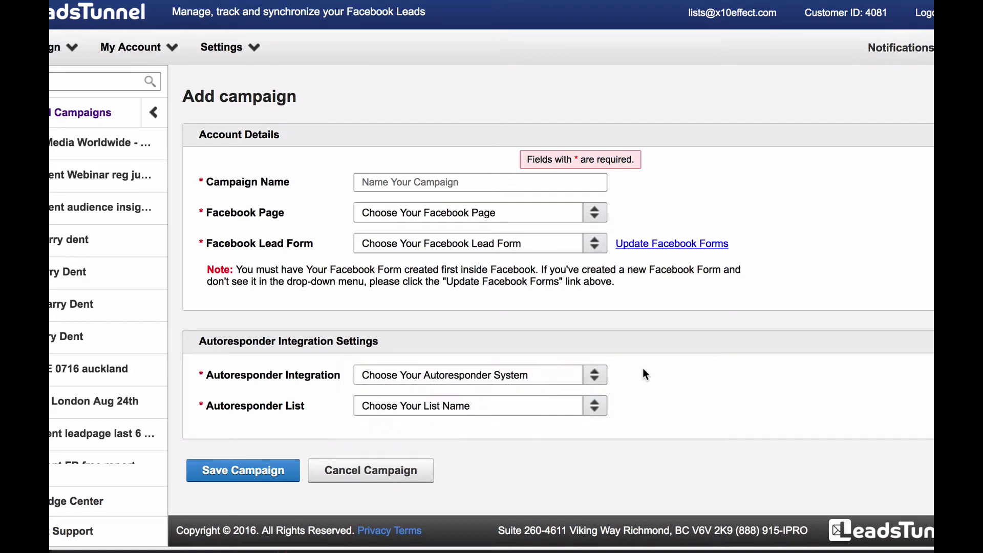
{"action": "left_click", "coordinate": [597, 407]}
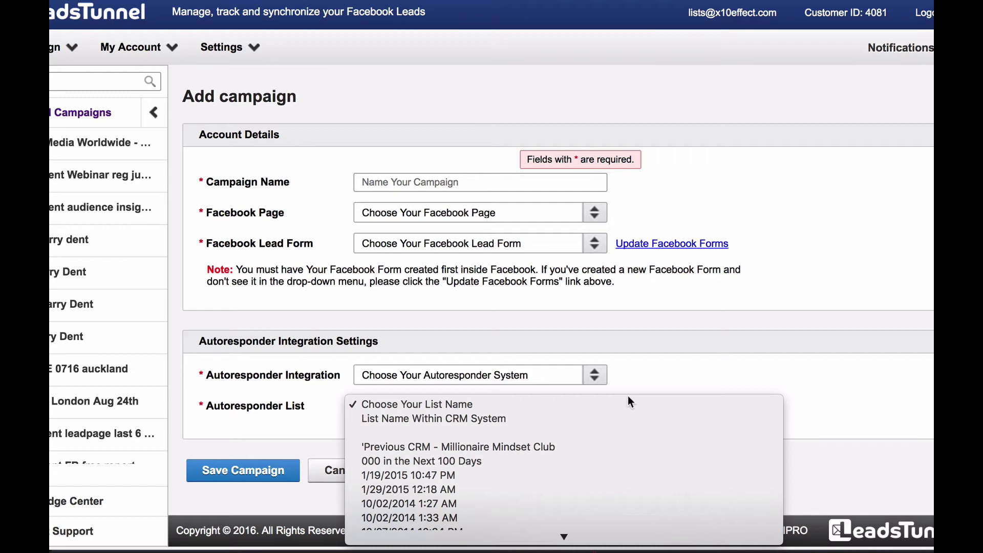
{"action": "left_click", "coordinate": [630, 395]}
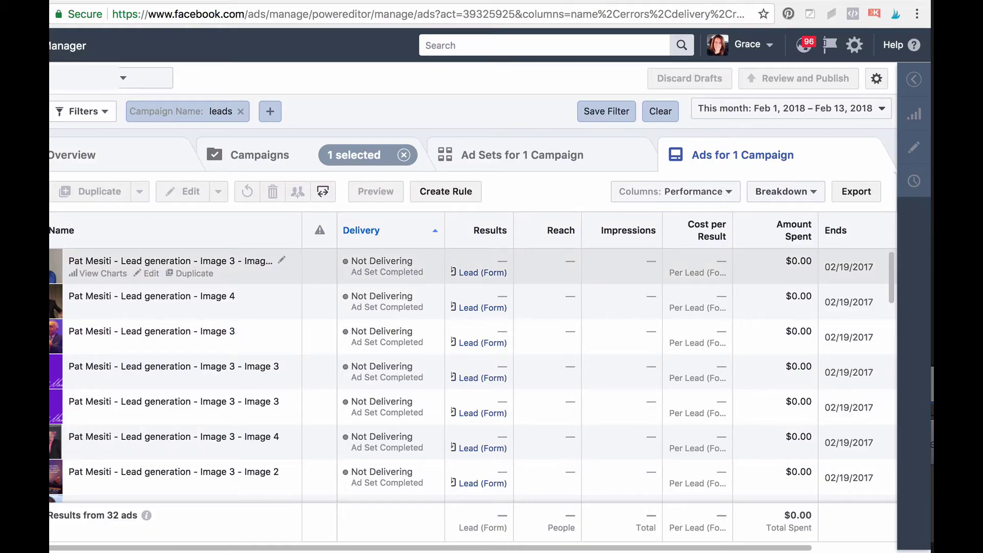
Step: Open the first lead-generation ad for editing and show its share and preview options
{"action": "left_click", "coordinate": [317, 266]}
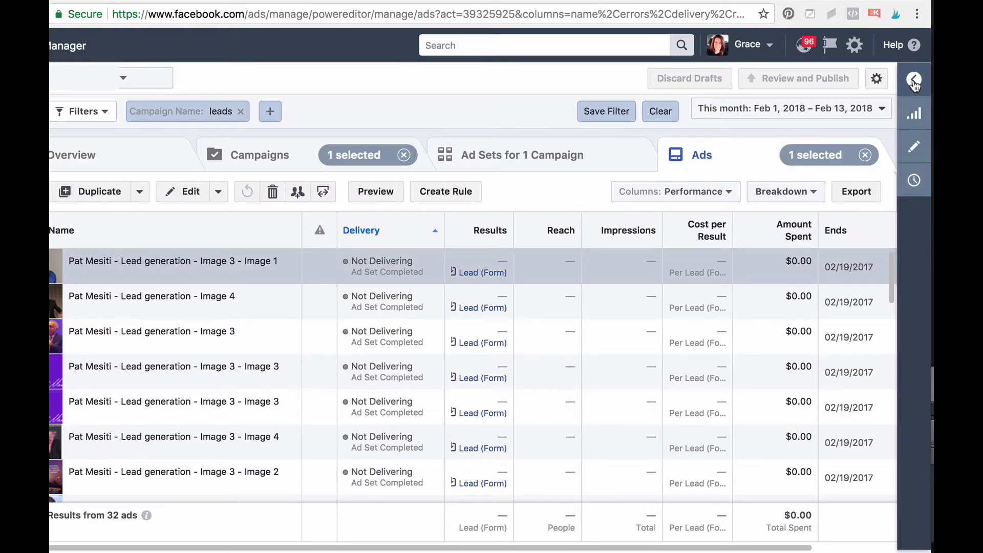
{"action": "left_click", "coordinate": [913, 147]}
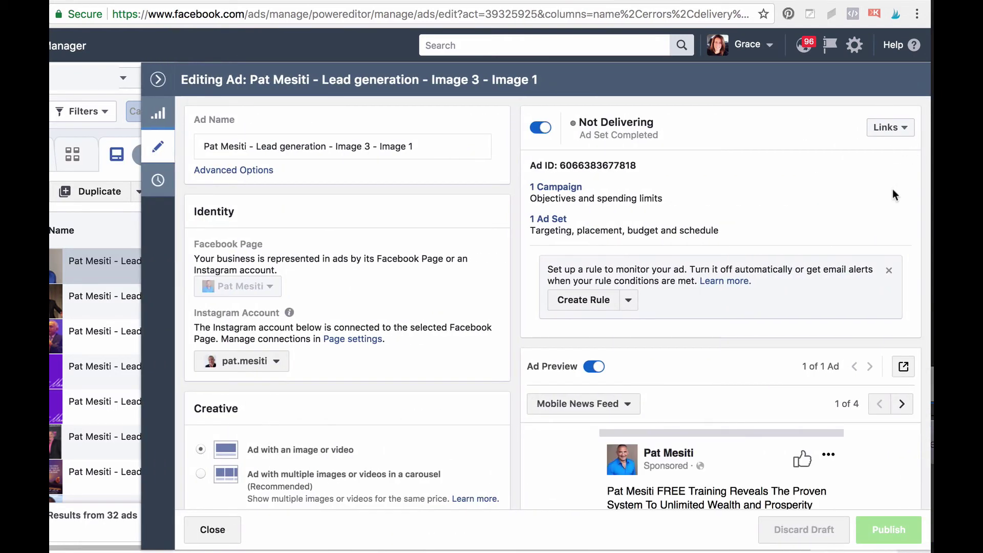
{"action": "left_click", "coordinate": [902, 368]}
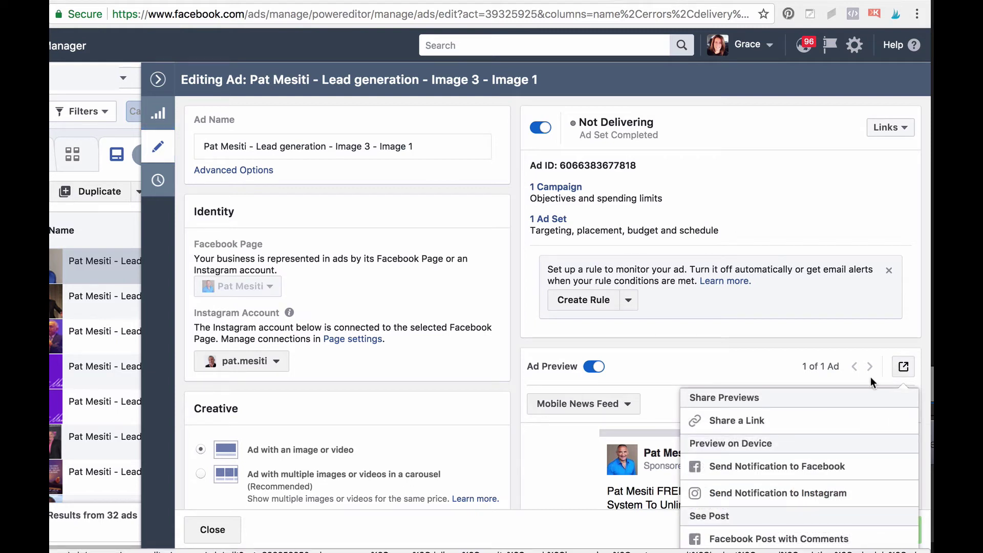
{"action": "scroll", "coordinate": [842, 476], "scroll_direction": "down", "scroll_amount": 3}
{"action": "scroll", "coordinate": [839, 475], "scroll_direction": "down", "scroll_amount": 1}
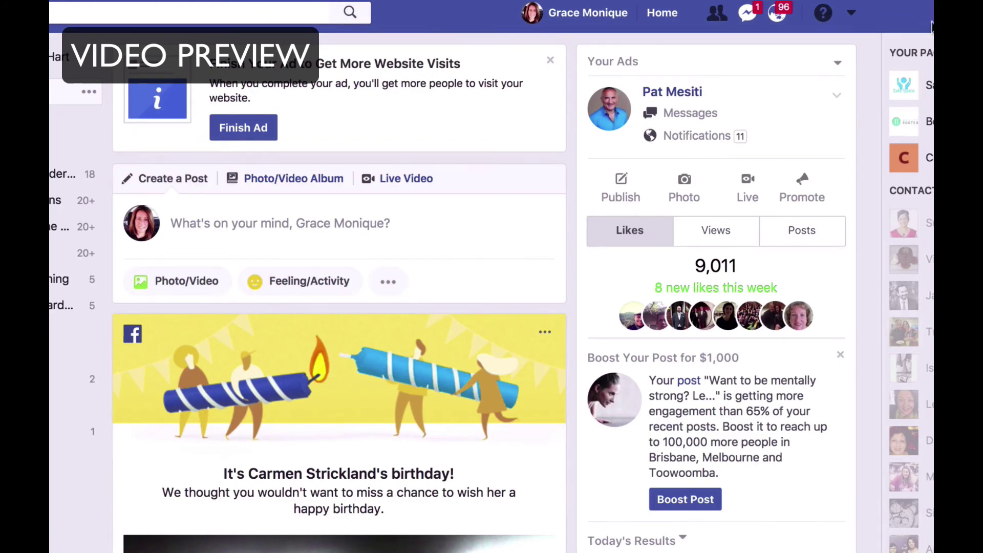
Step: Open Create Page from the account menu and preview the Local Business and Entertainment page types
{"action": "left_click", "coordinate": [853, 16]}
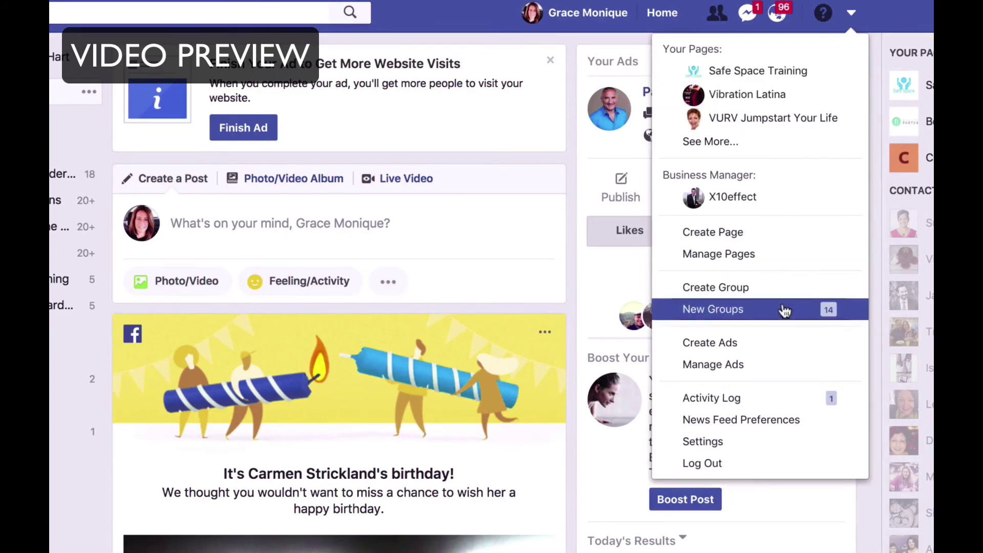
{"action": "left_click", "coordinate": [772, 236]}
{"action": "scroll", "coordinate": [827, 368], "scroll_direction": "down", "scroll_amount": 2}
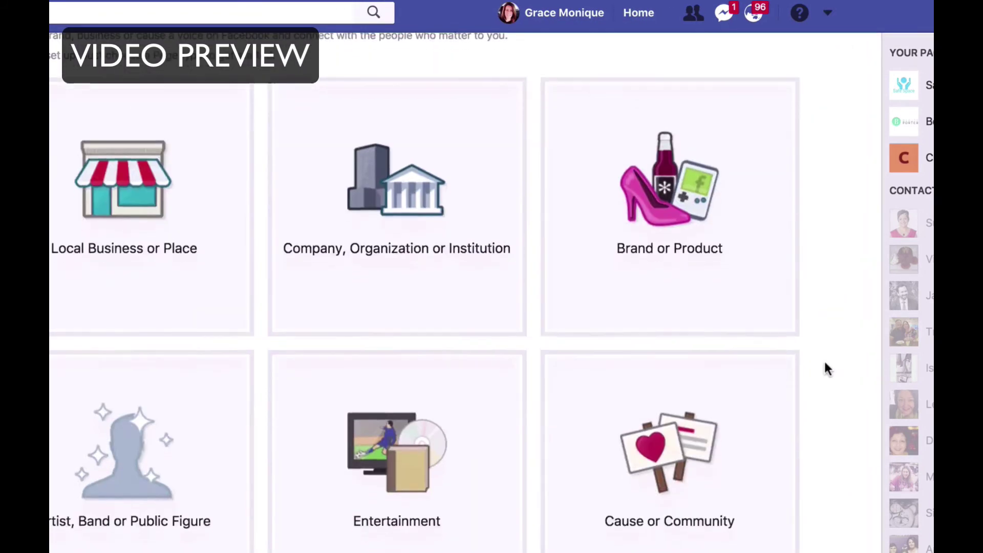
{"action": "scroll", "coordinate": [826, 368], "scroll_direction": "down", "scroll_amount": 2}
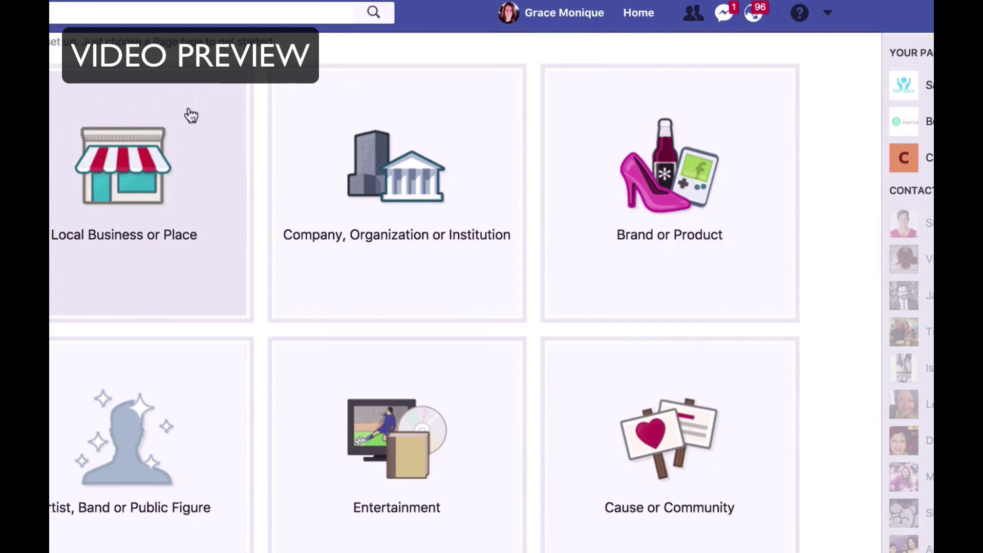
{"action": "left_click", "coordinate": [118, 98]}
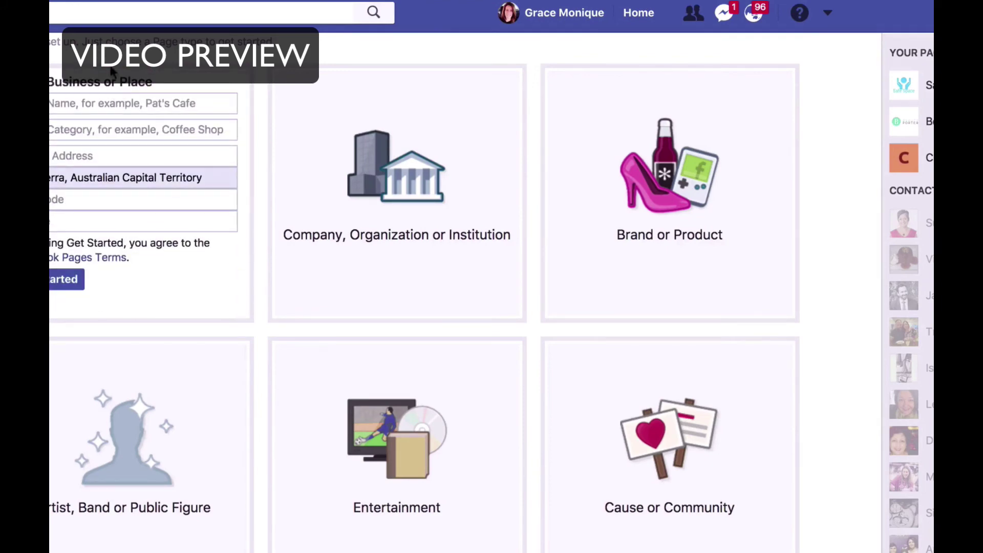
{"action": "scroll", "coordinate": [225, 95], "scroll_direction": "up", "scroll_amount": 2}
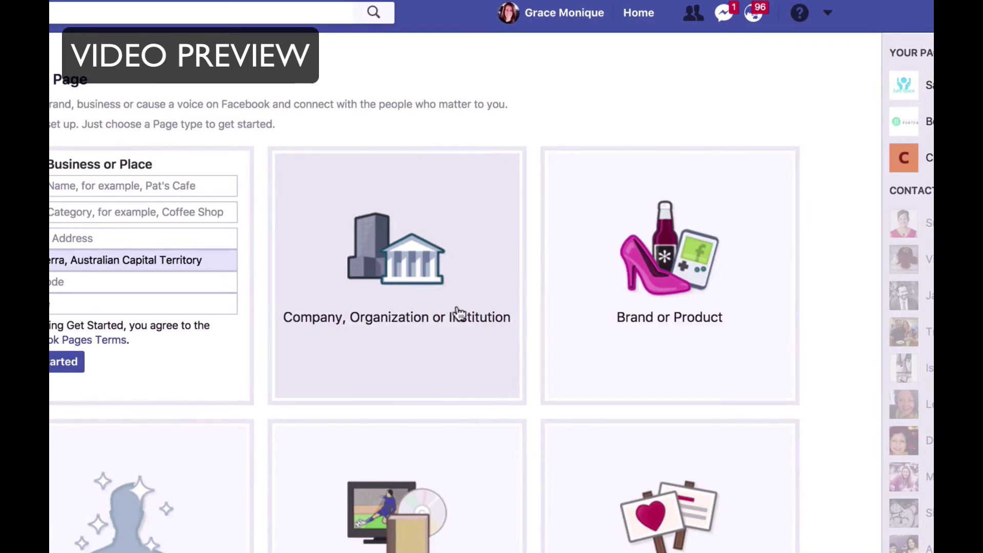
{"action": "scroll", "coordinate": [512, 302], "scroll_direction": "down", "scroll_amount": 1}
{"action": "scroll", "coordinate": [222, 373], "scroll_direction": "down", "scroll_amount": 1}
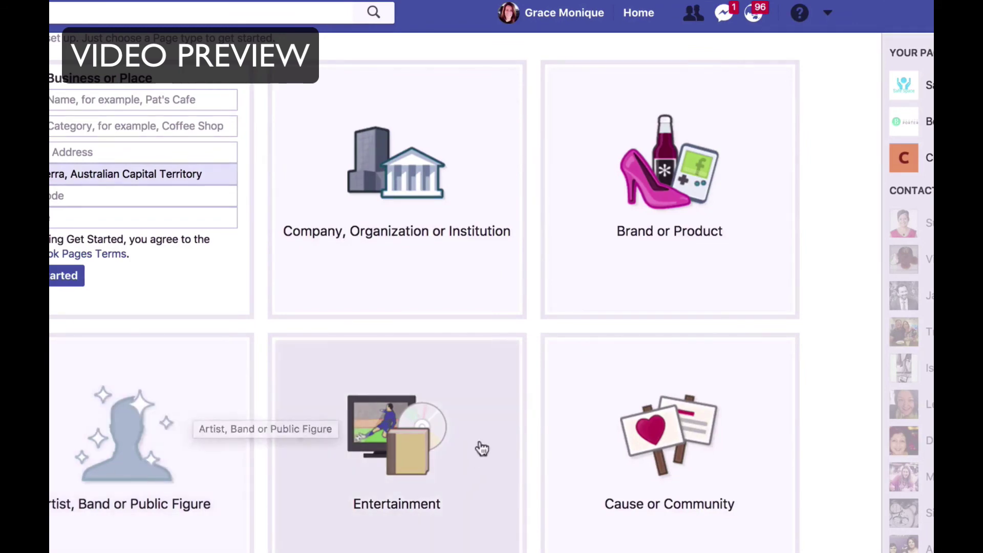
{"action": "left_click", "coordinate": [454, 401]}
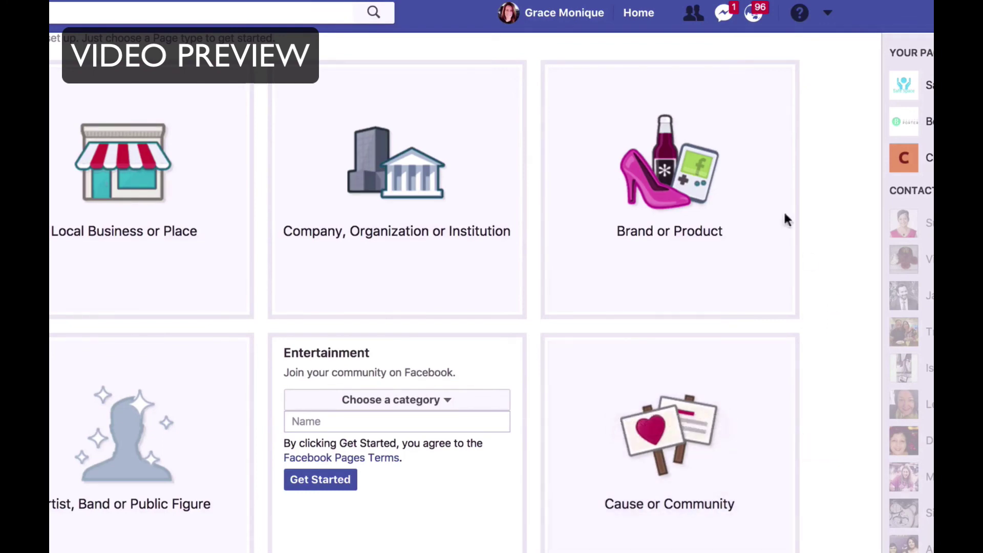
Step: Pick Brand or Product, choose the Website category, name the page 'Test' and get started
{"action": "left_click", "coordinate": [664, 176]}
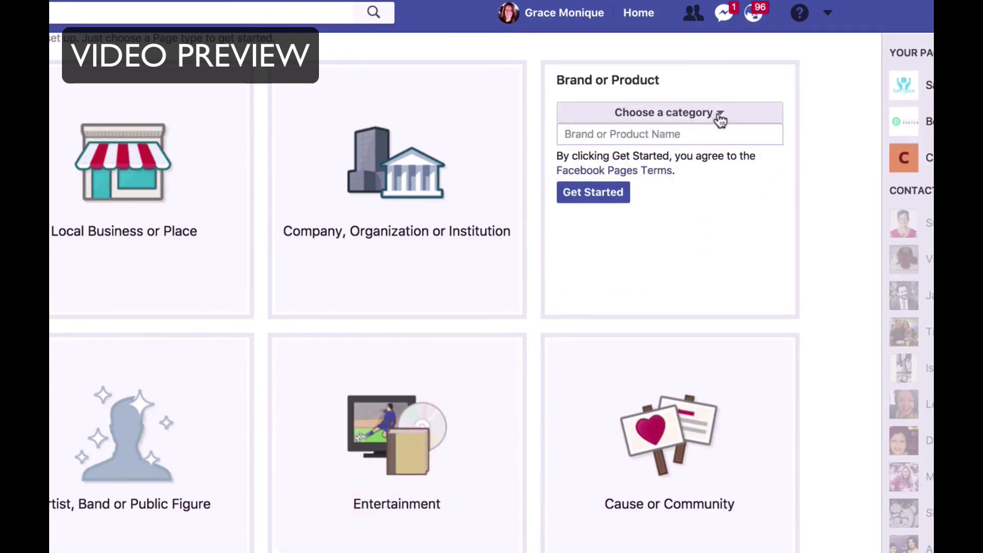
{"action": "left_click", "coordinate": [720, 116]}
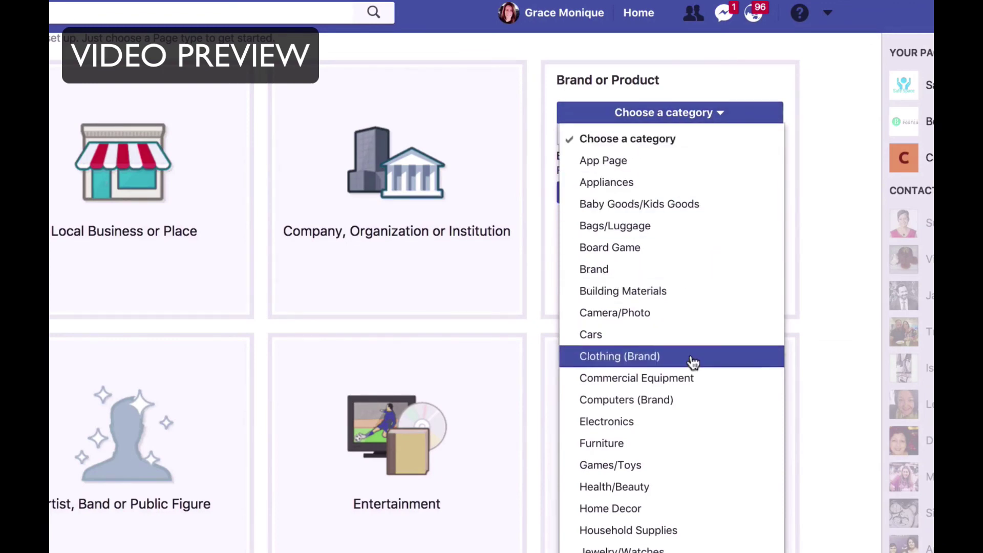
{"action": "scroll", "coordinate": [693, 362], "scroll_direction": "down", "scroll_amount": 3}
{"action": "scroll", "coordinate": [693, 363], "scroll_direction": "down", "scroll_amount": 2}
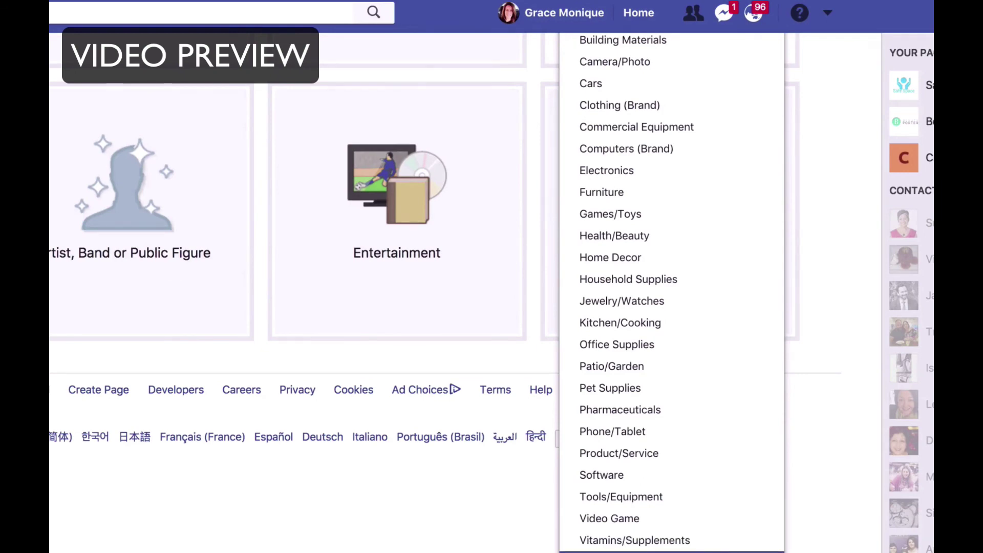
{"action": "key", "text": "Return"}
{"action": "left_click", "coordinate": [623, 186]}
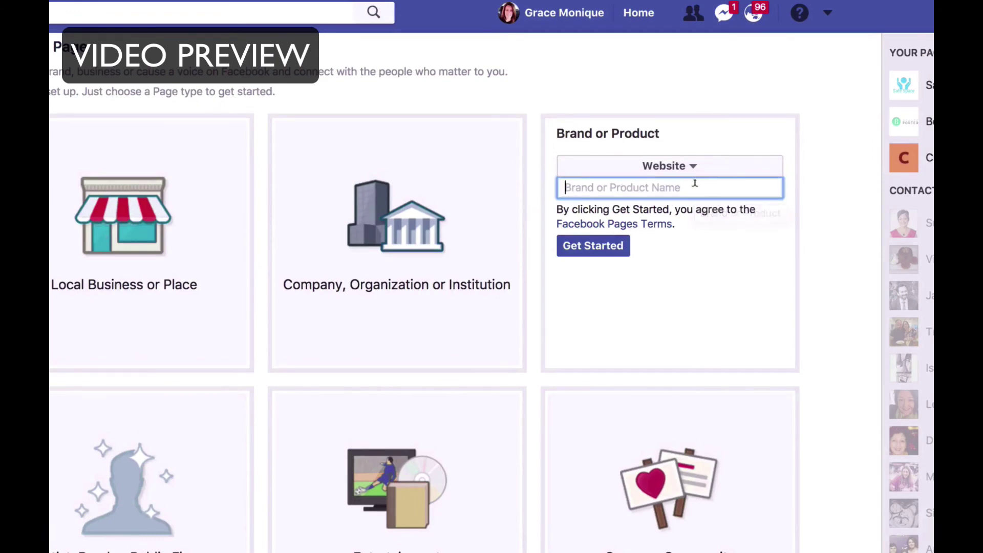
{"action": "type", "text": "Test"}
{"action": "left_click", "coordinate": [597, 250]}
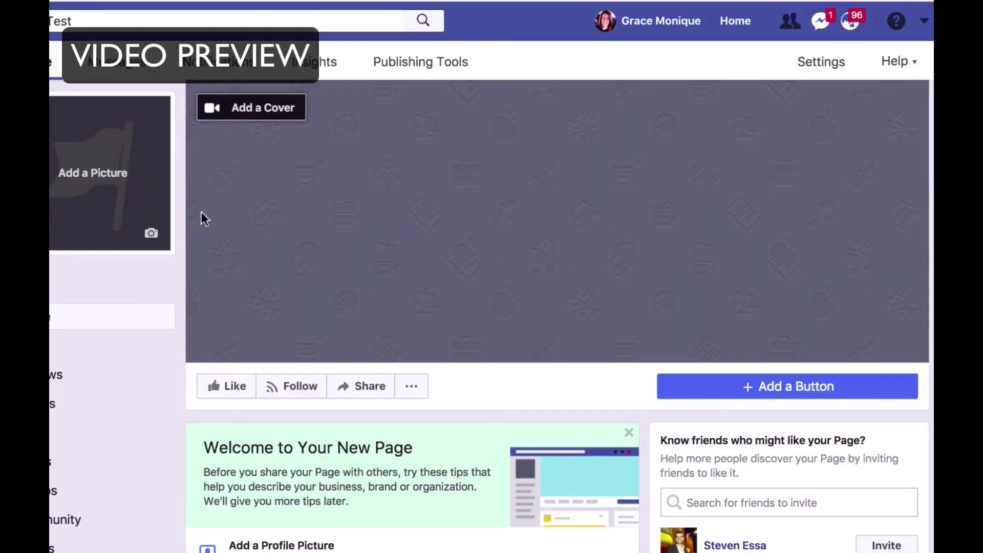